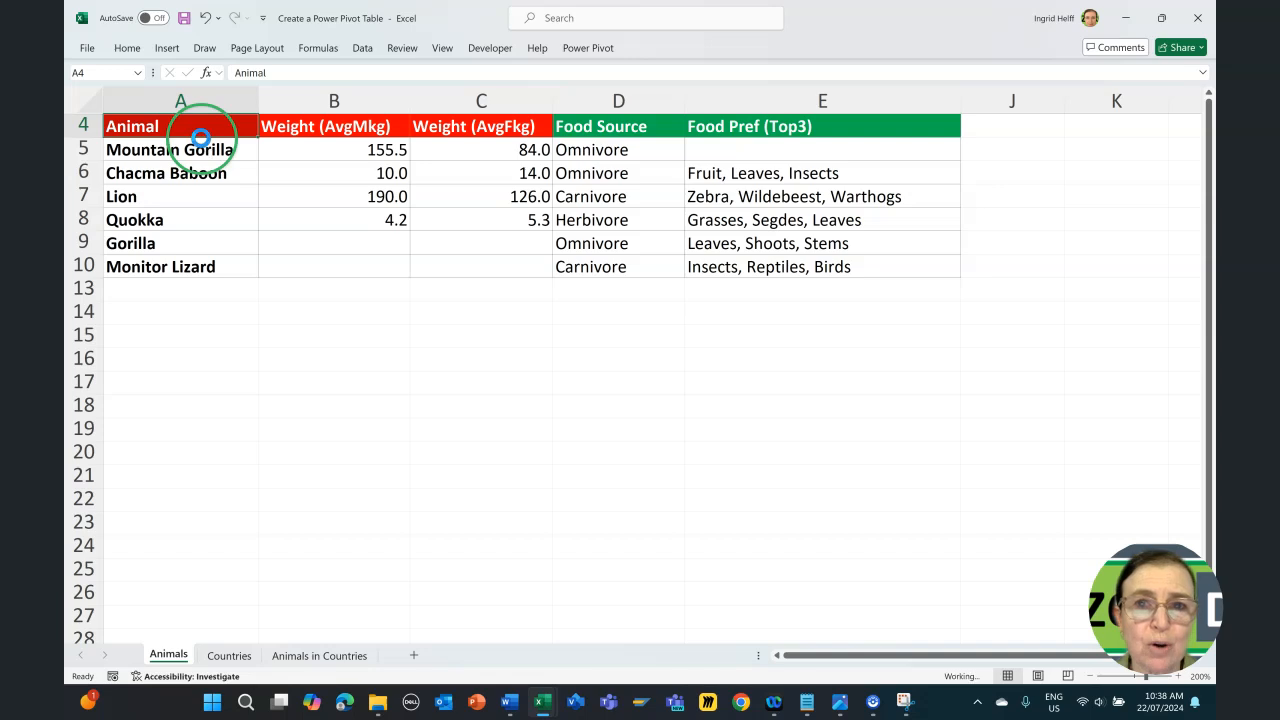
Step: Convert the range A4:E10 on the Animals sheet into a table with headers
mouse_move(186, 129)
left_mouse_down()
mouse_move(480, 152)
mouse_move(710, 230)
mouse_move(721, 272)
left_mouse_up()
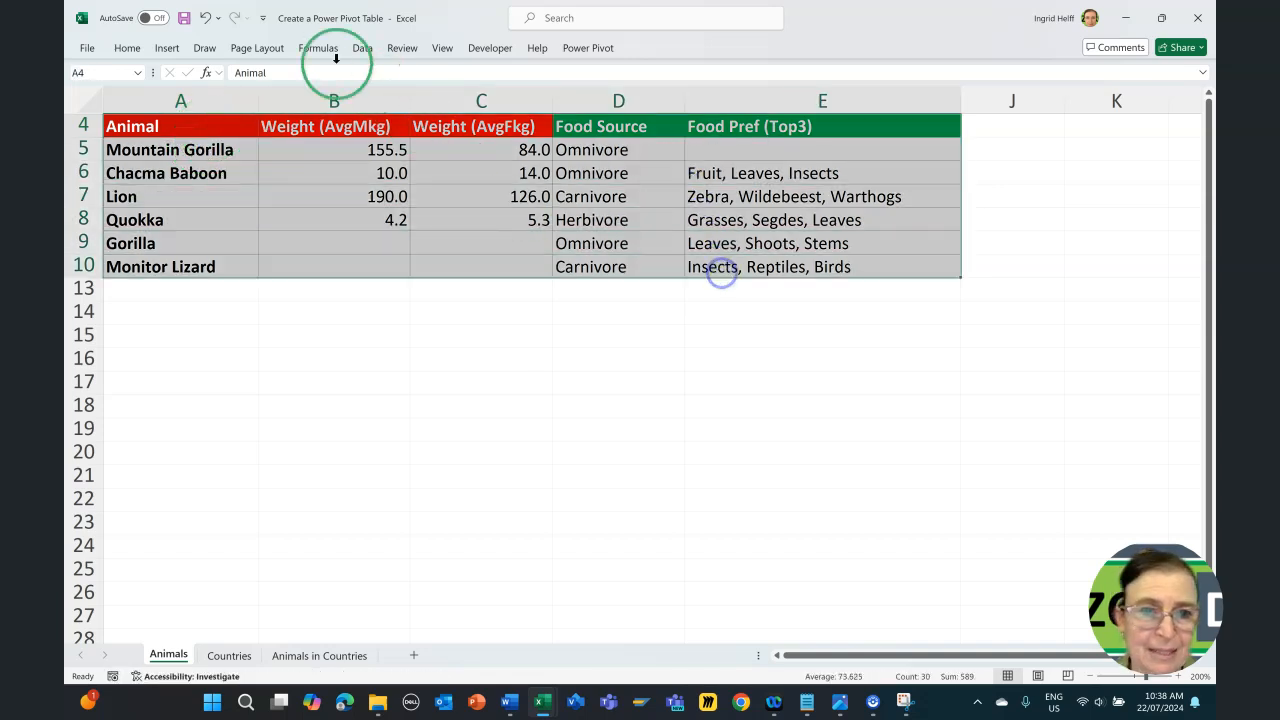
left_click(167, 49)
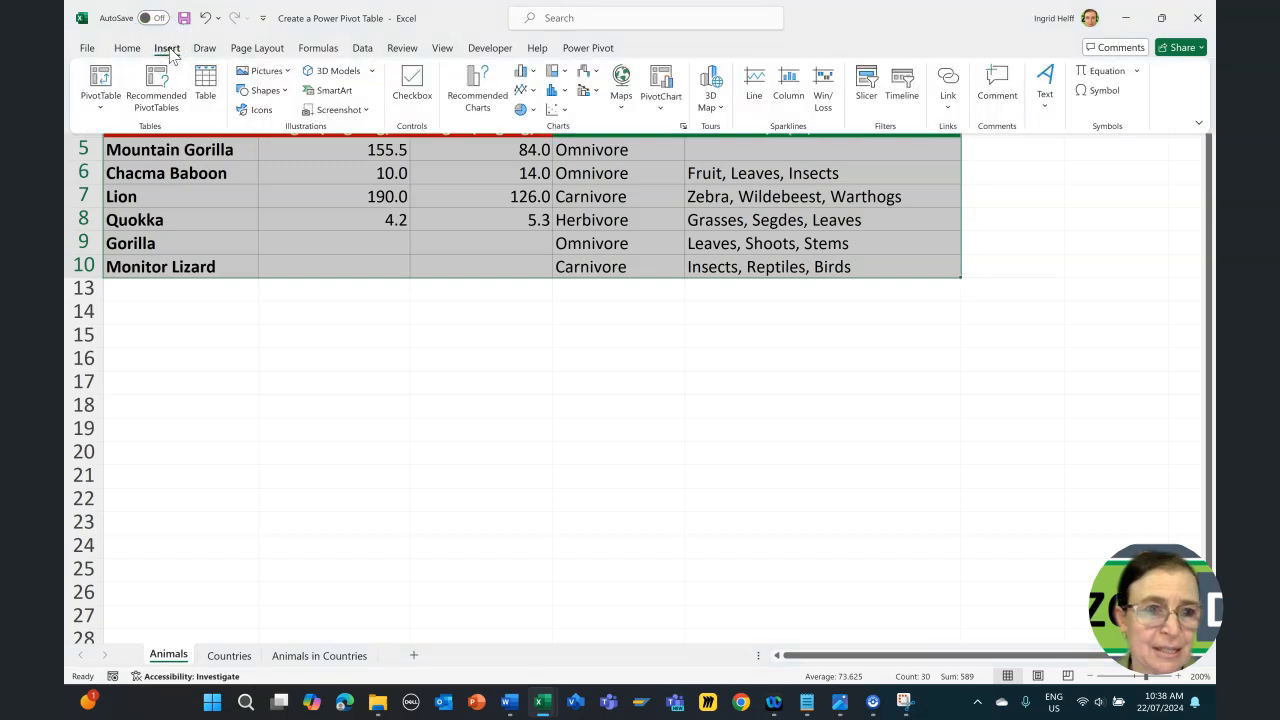
left_click(205, 88)
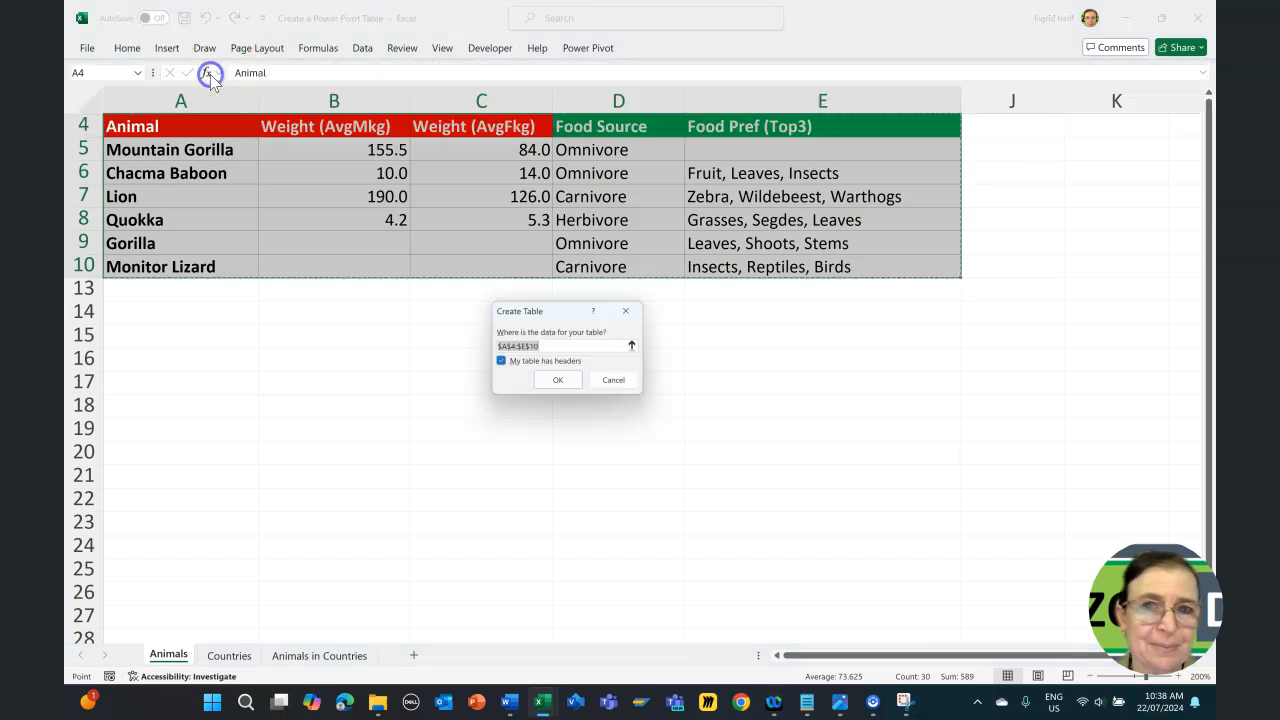
left_click(563, 384)
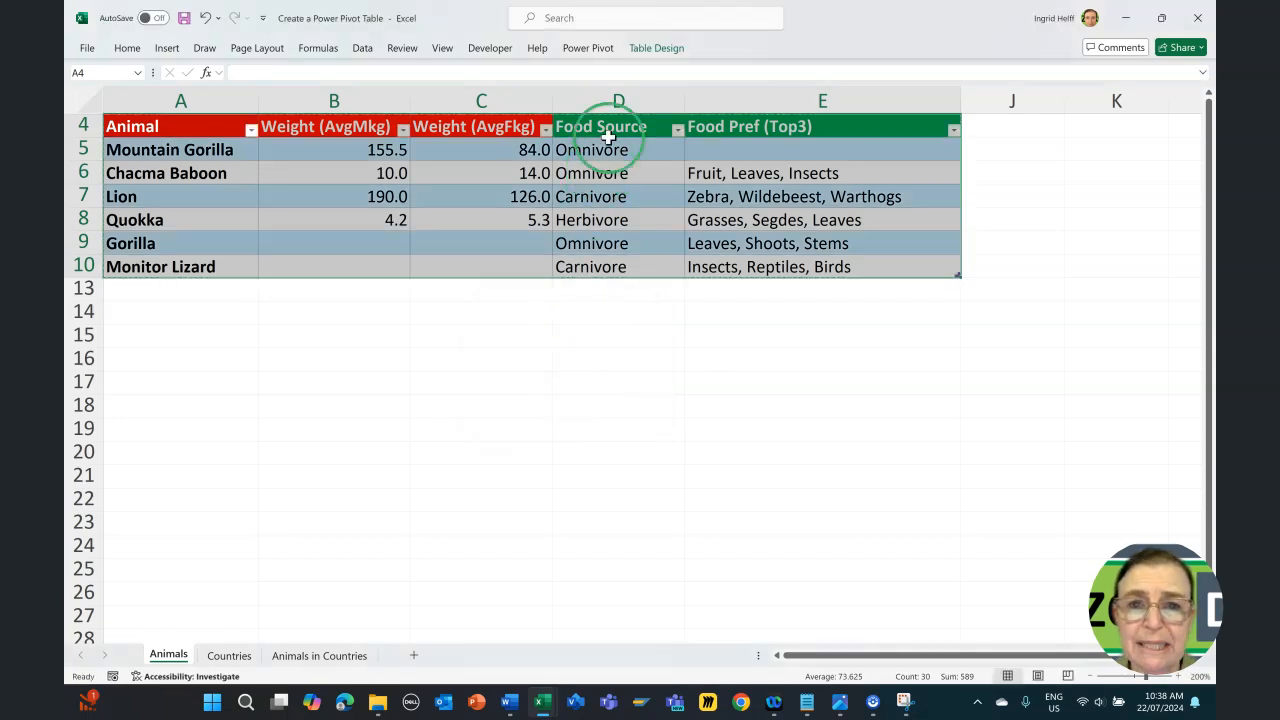
Step: Apply the black and grey banded style to the animals table and name it TB_Animals
left_click(658, 49)
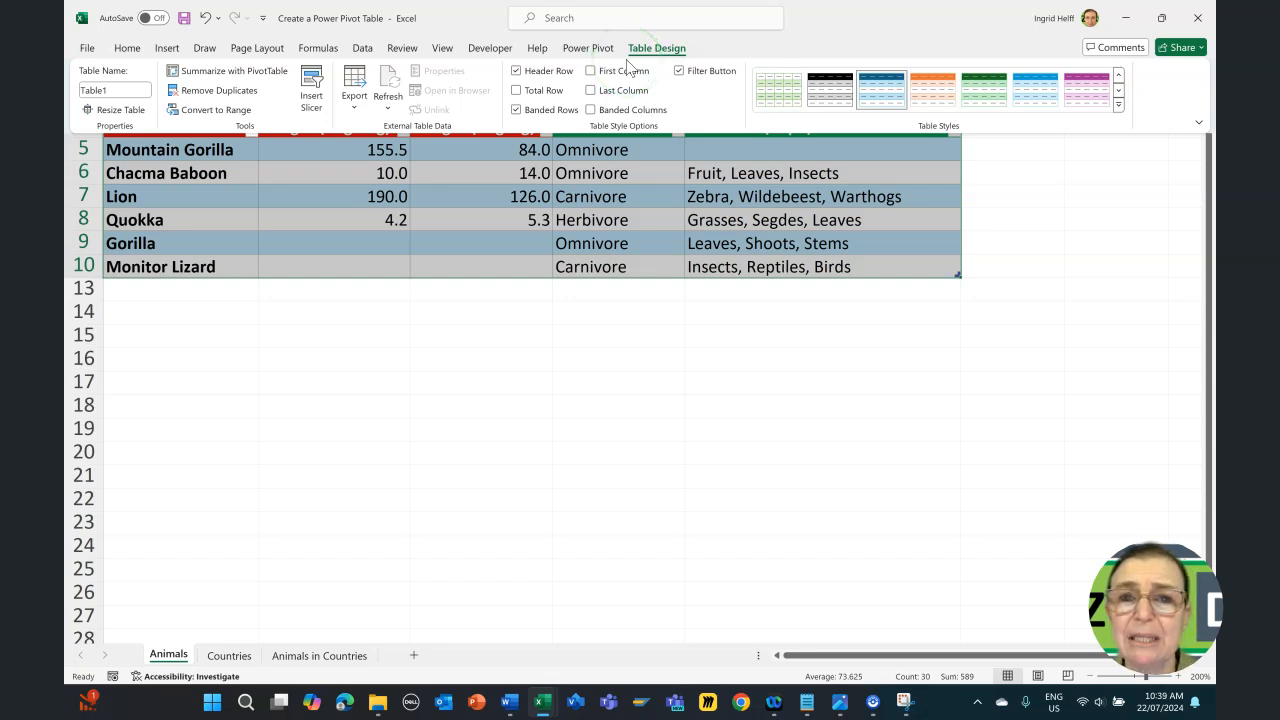
left_click(833, 100)
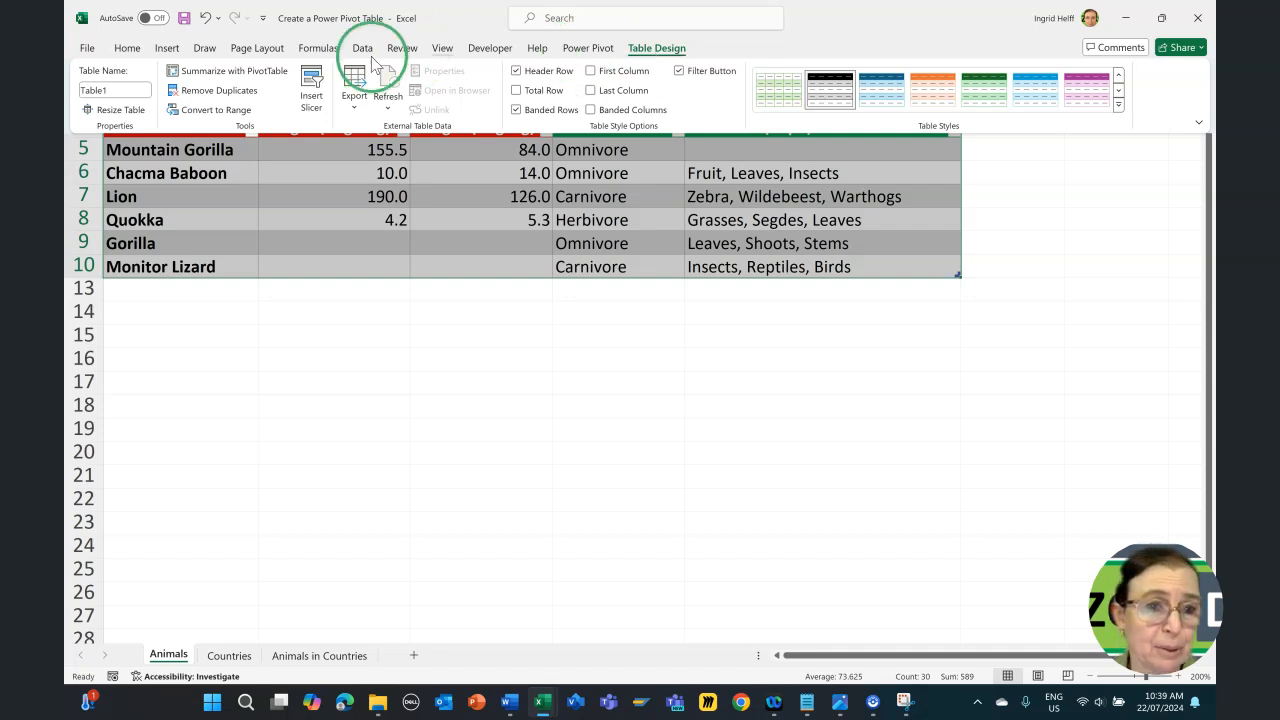
left_click(114, 89)
type("TB_Animals")
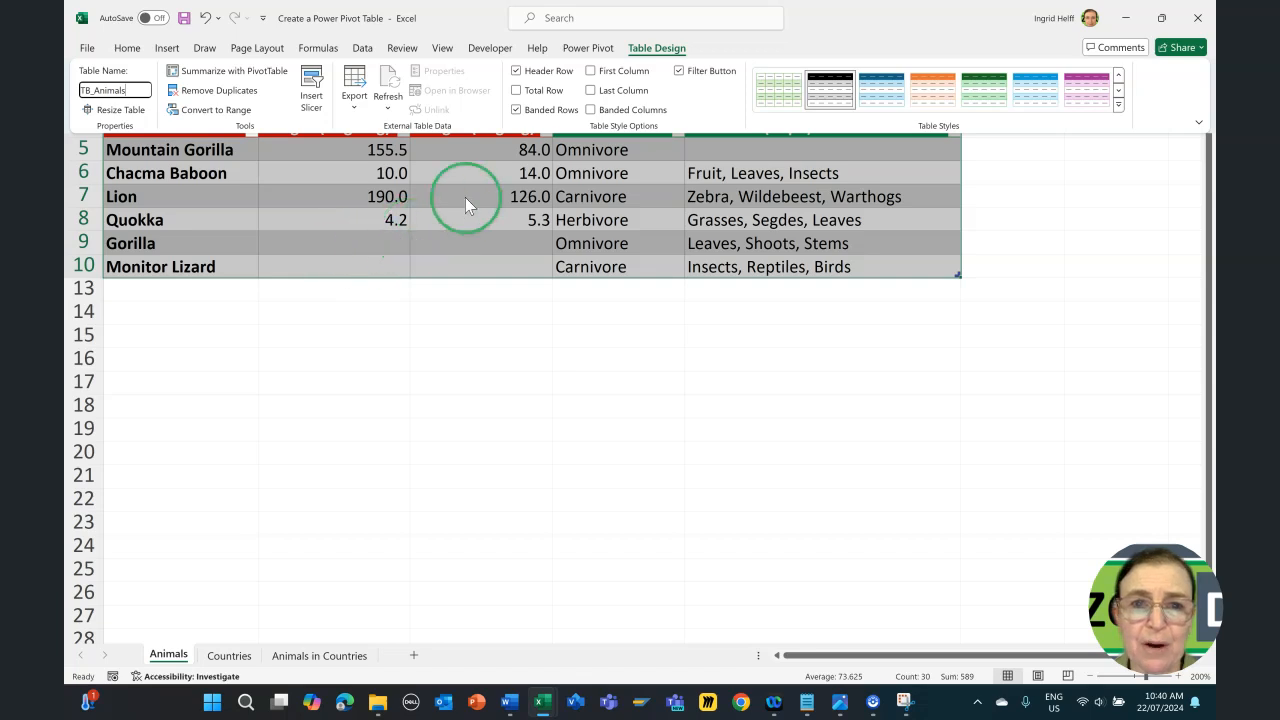
Step: Add TB_Animals to the Power Pivot data model, show it in Diagram View, and return to the workbook
left_click(585, 50)
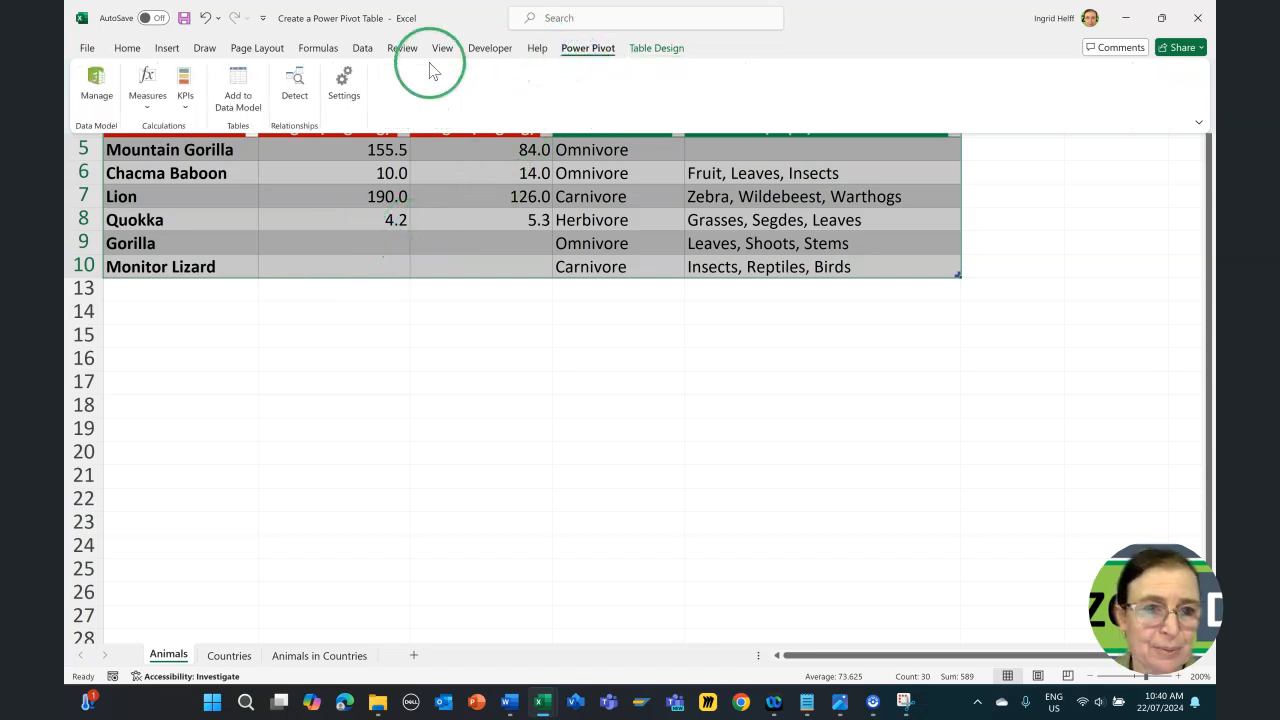
left_click(239, 82)
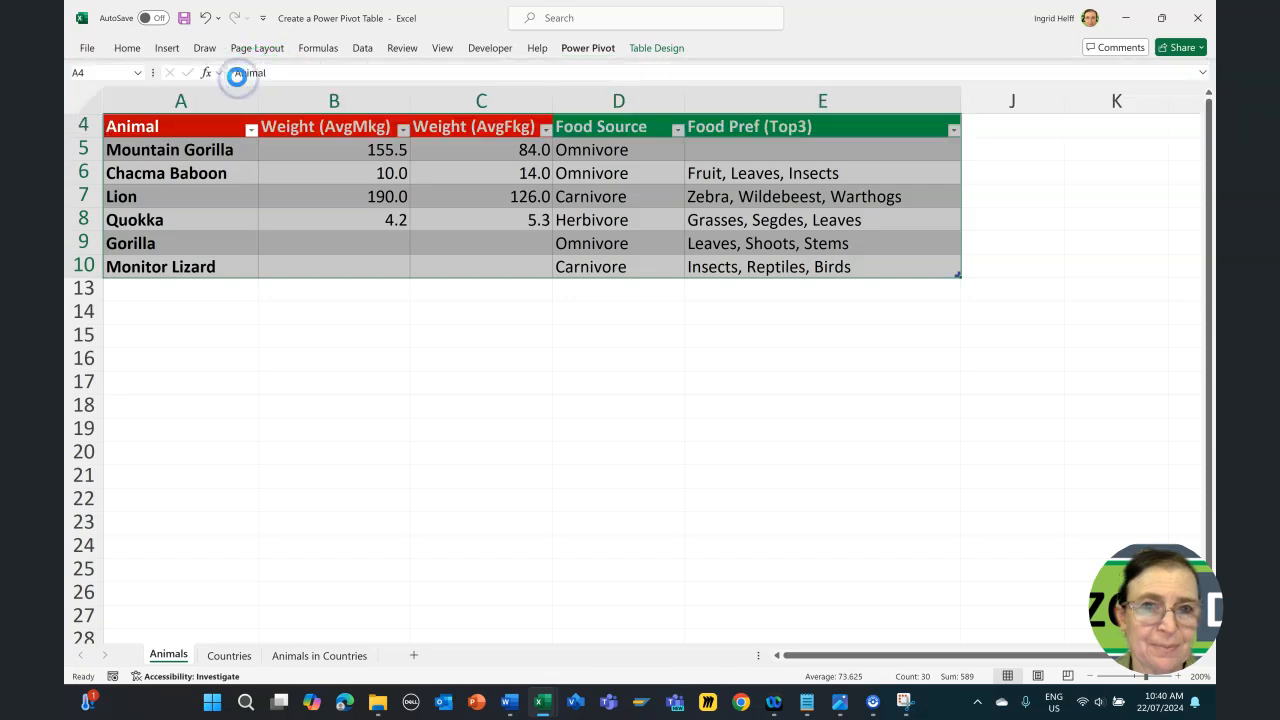
left_click(793, 65)
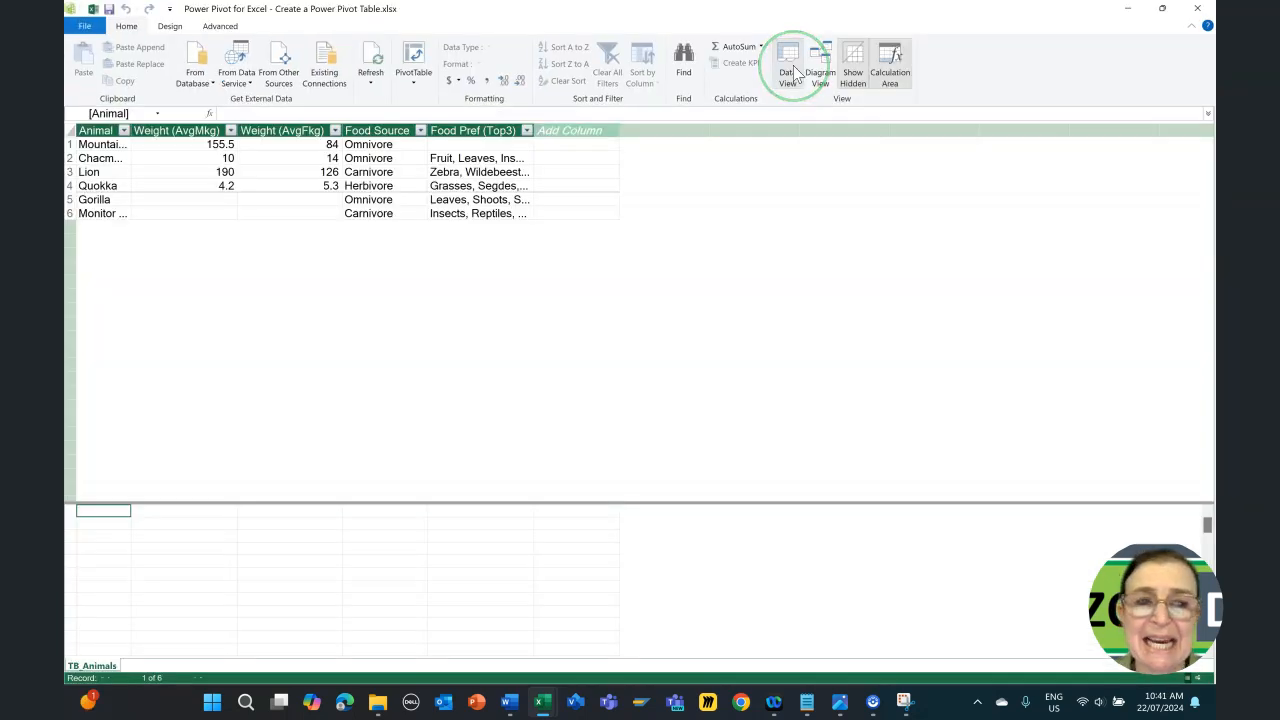
left_click(823, 56)
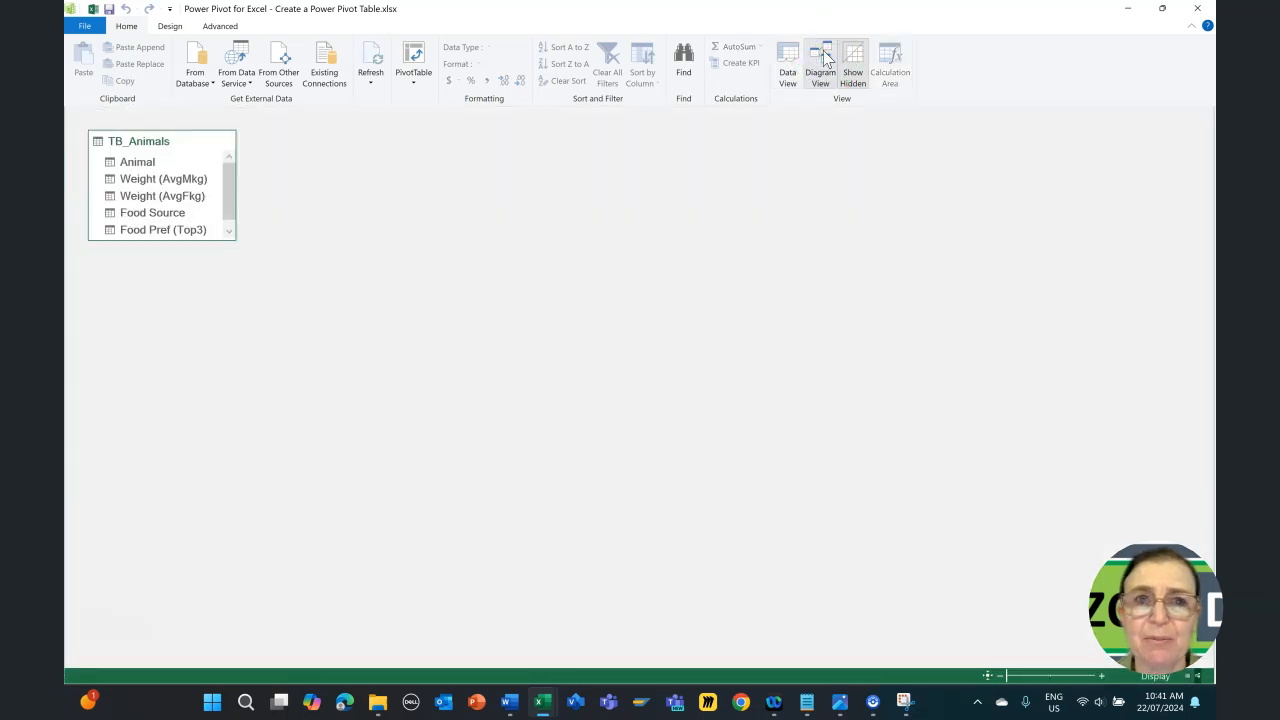
left_click(1197, 8)
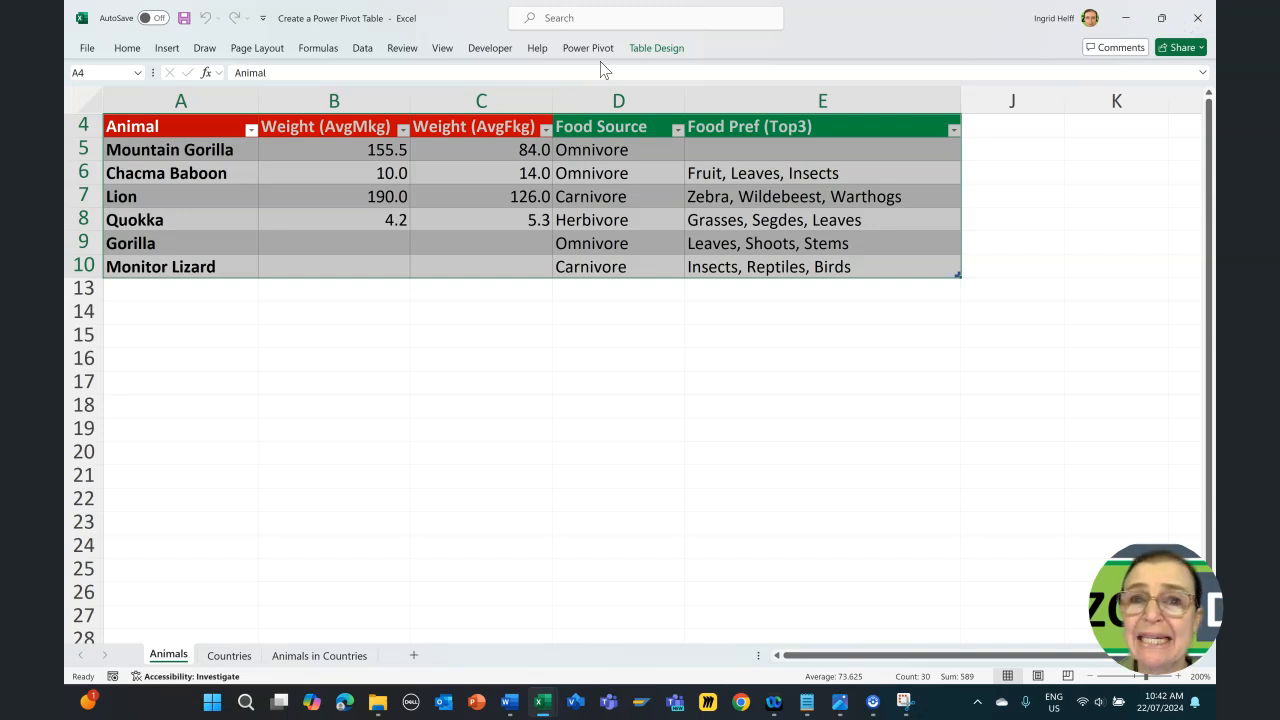
Step: Check in the COM Add-ins settings whether Microsoft Power Pivot for Excel is enabled, then accept the dialog
left_click(70, 80)
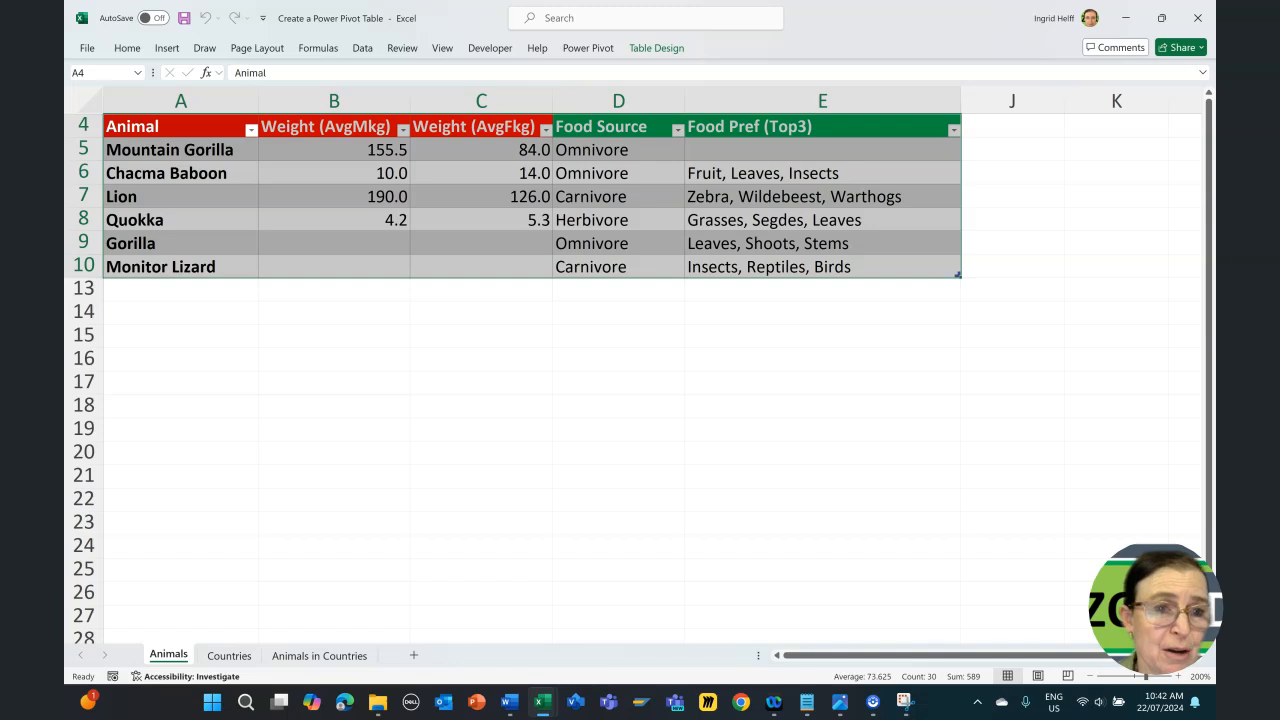
left_click(87, 48)
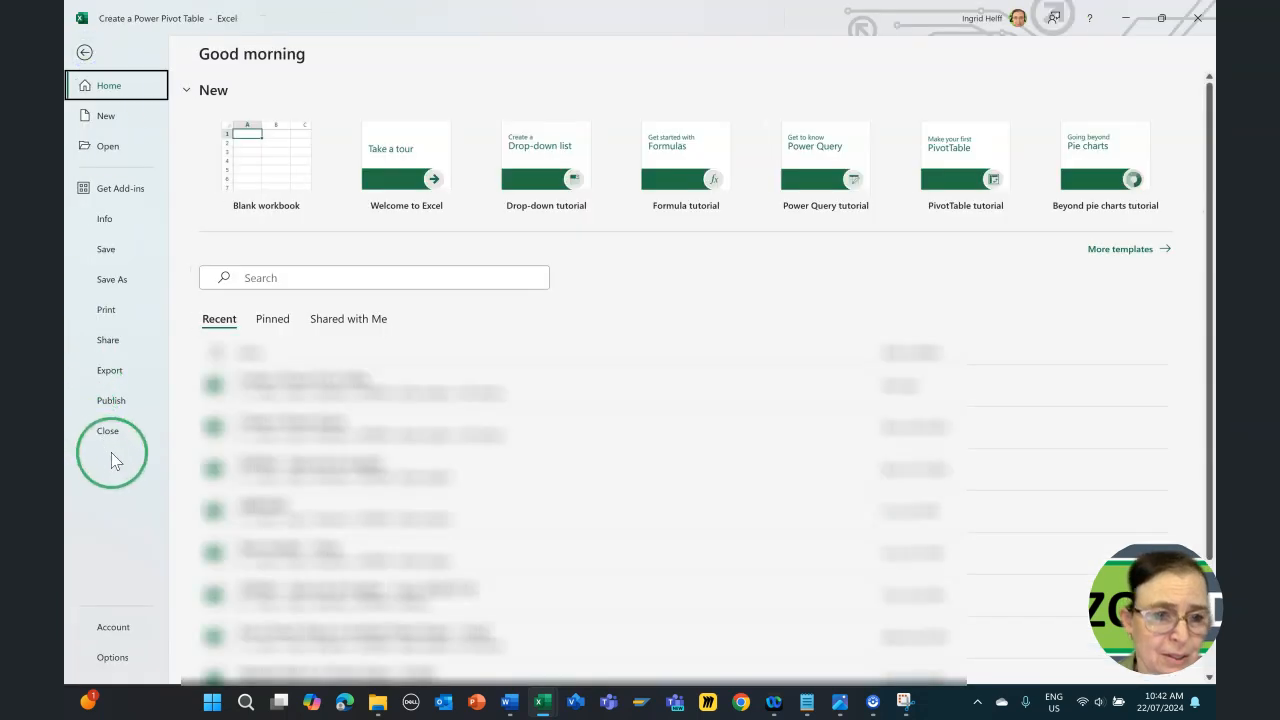
left_click(117, 650)
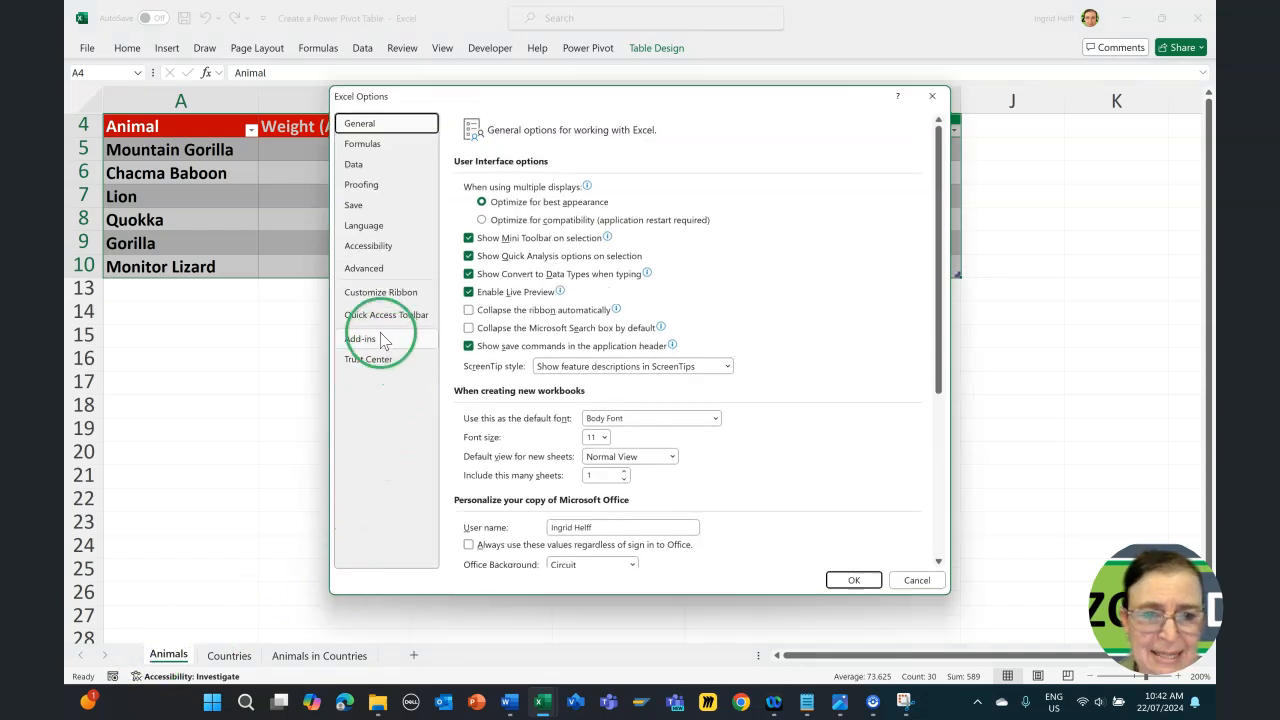
left_click(362, 339)
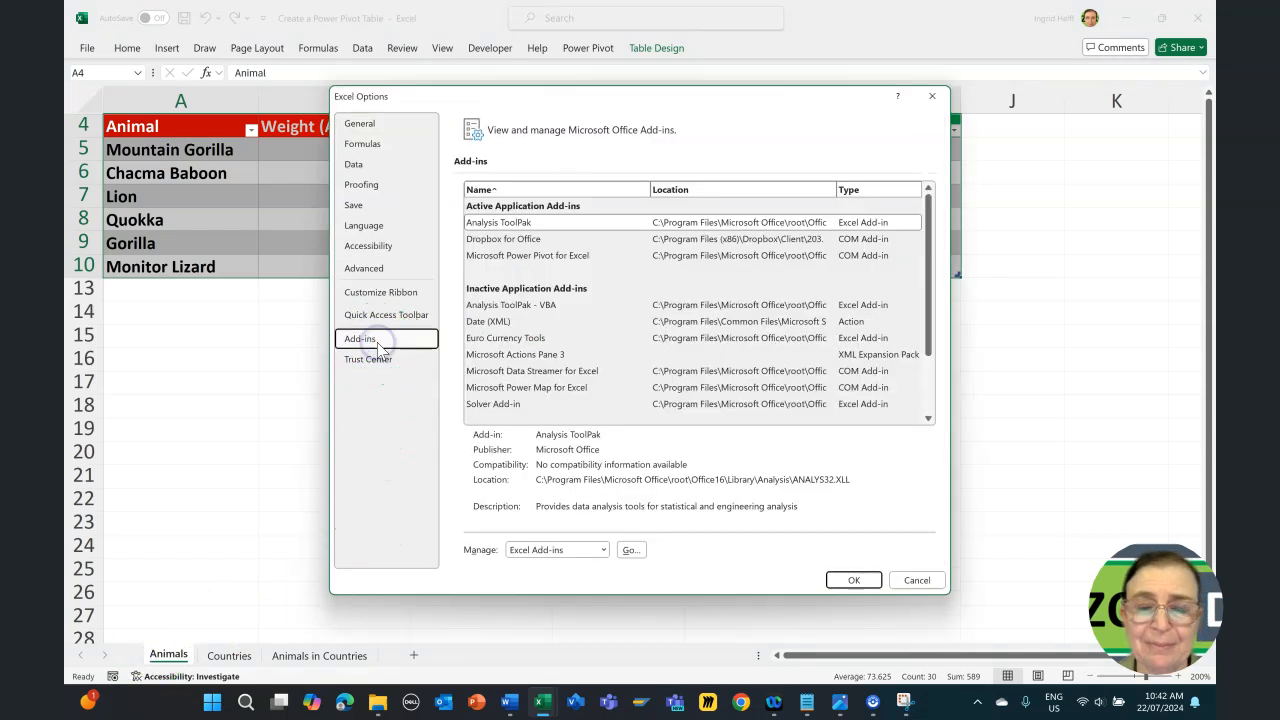
left_click(603, 552)
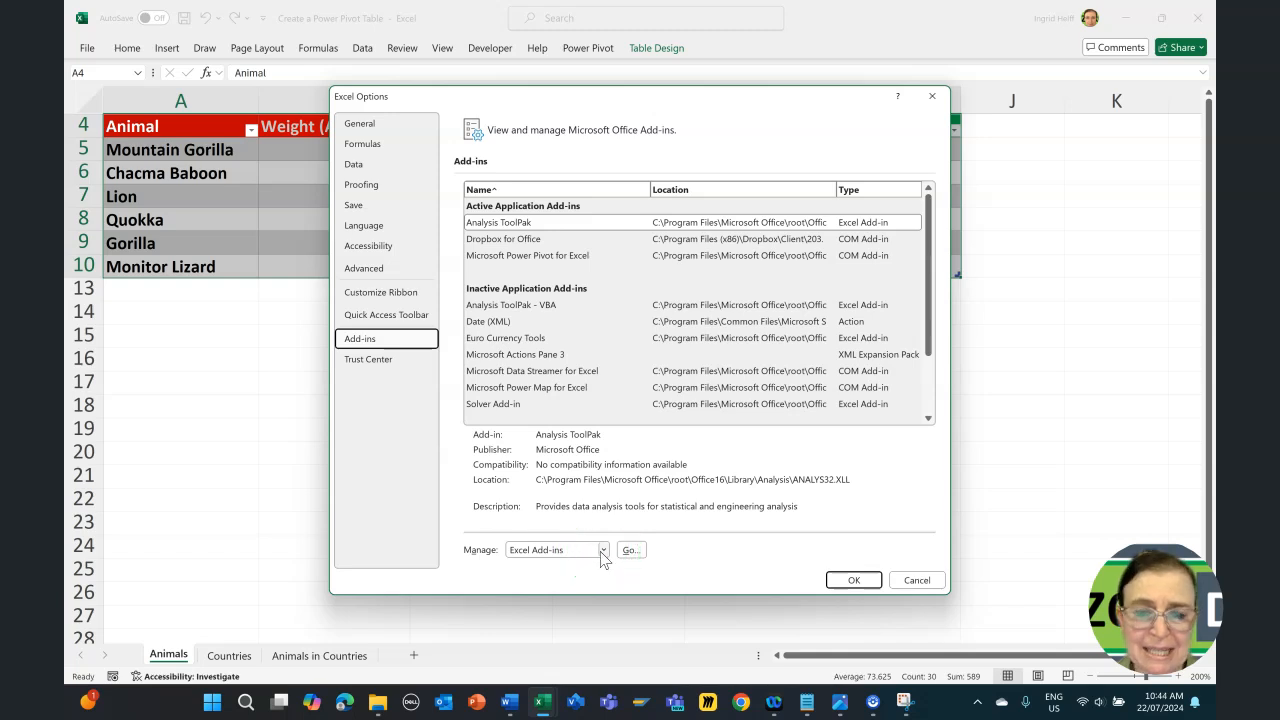
left_click(601, 552)
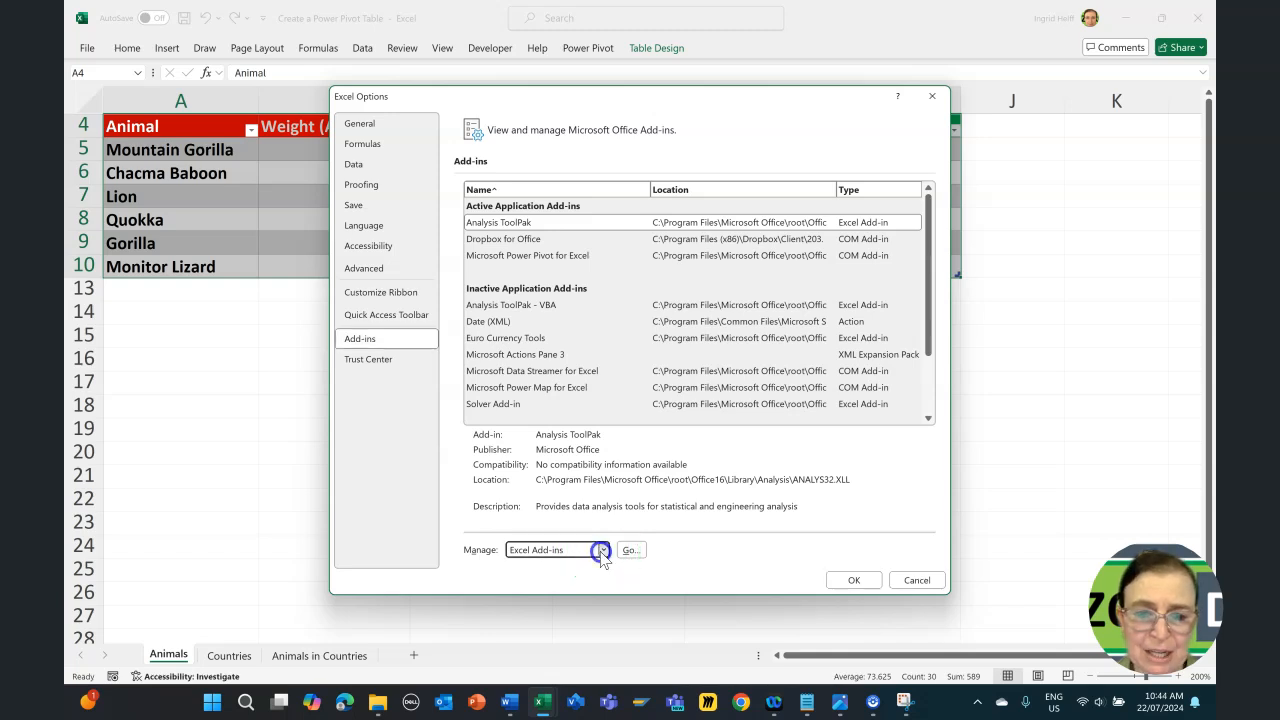
left_click(545, 579)
left_click(630, 550)
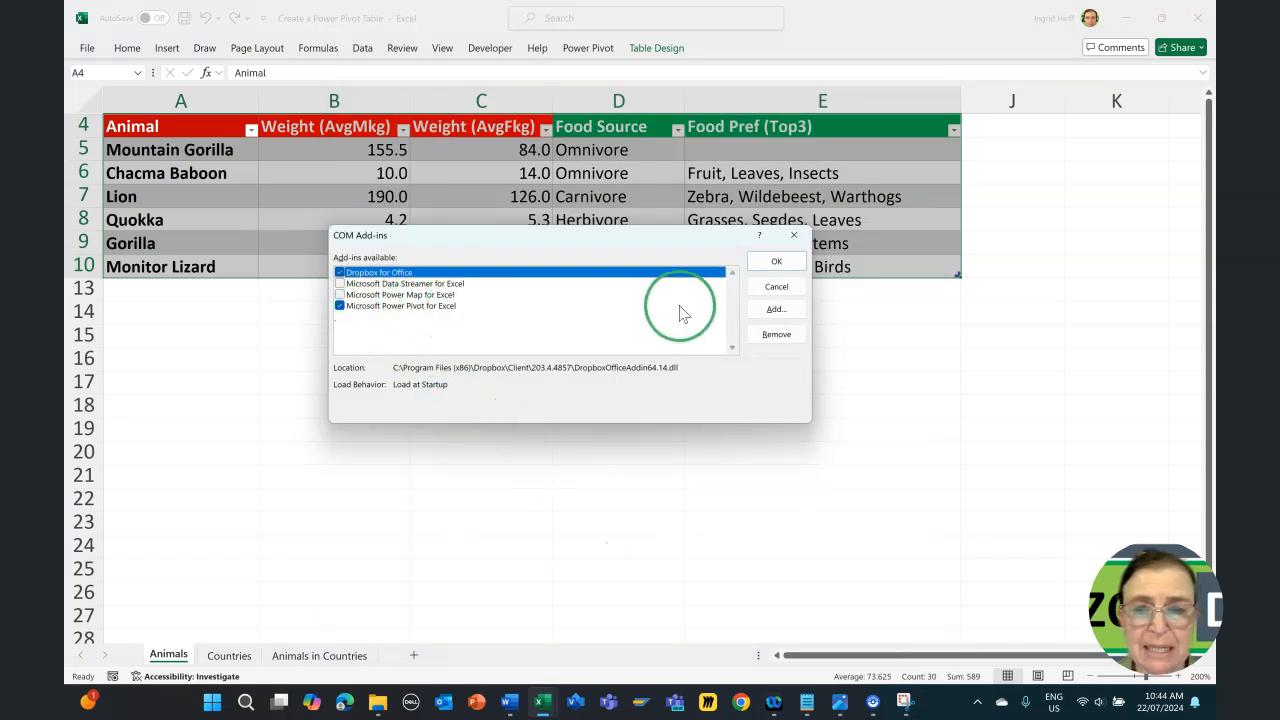
left_click(774, 309)
left_click(777, 263)
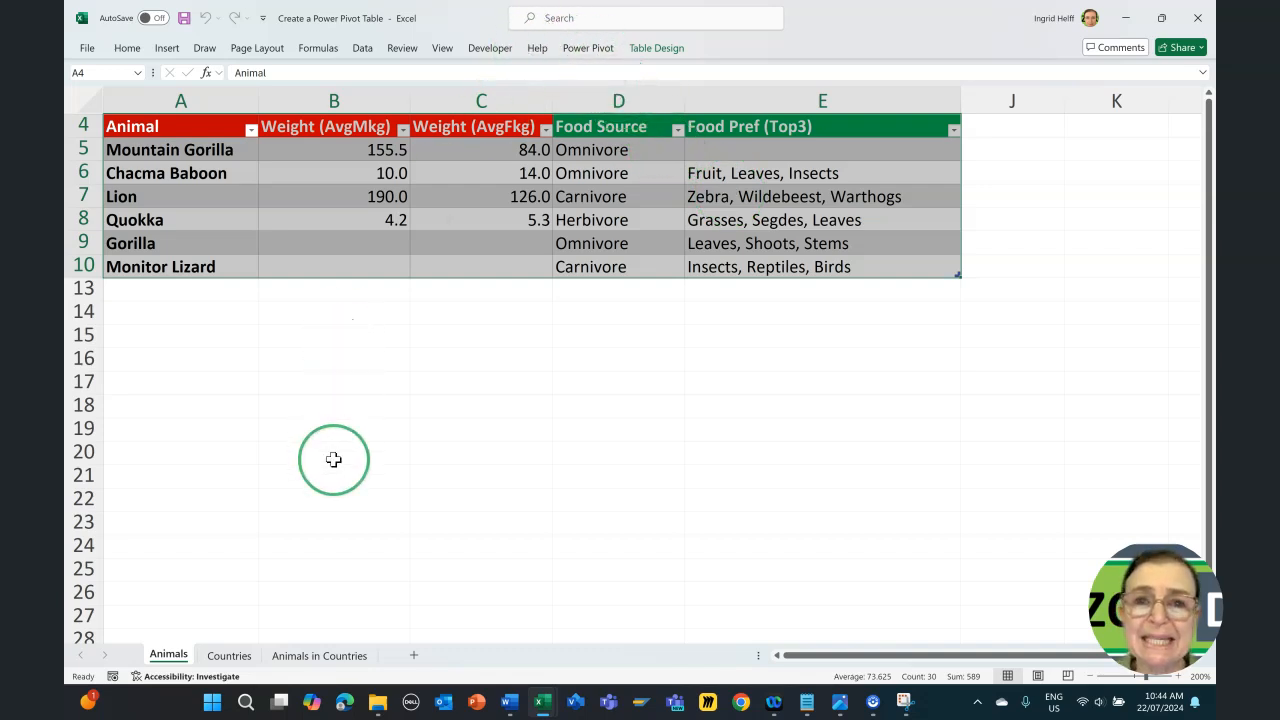
Step: Convert the range A4:F7 on the Countries sheet into a table with headers
left_click(229, 656)
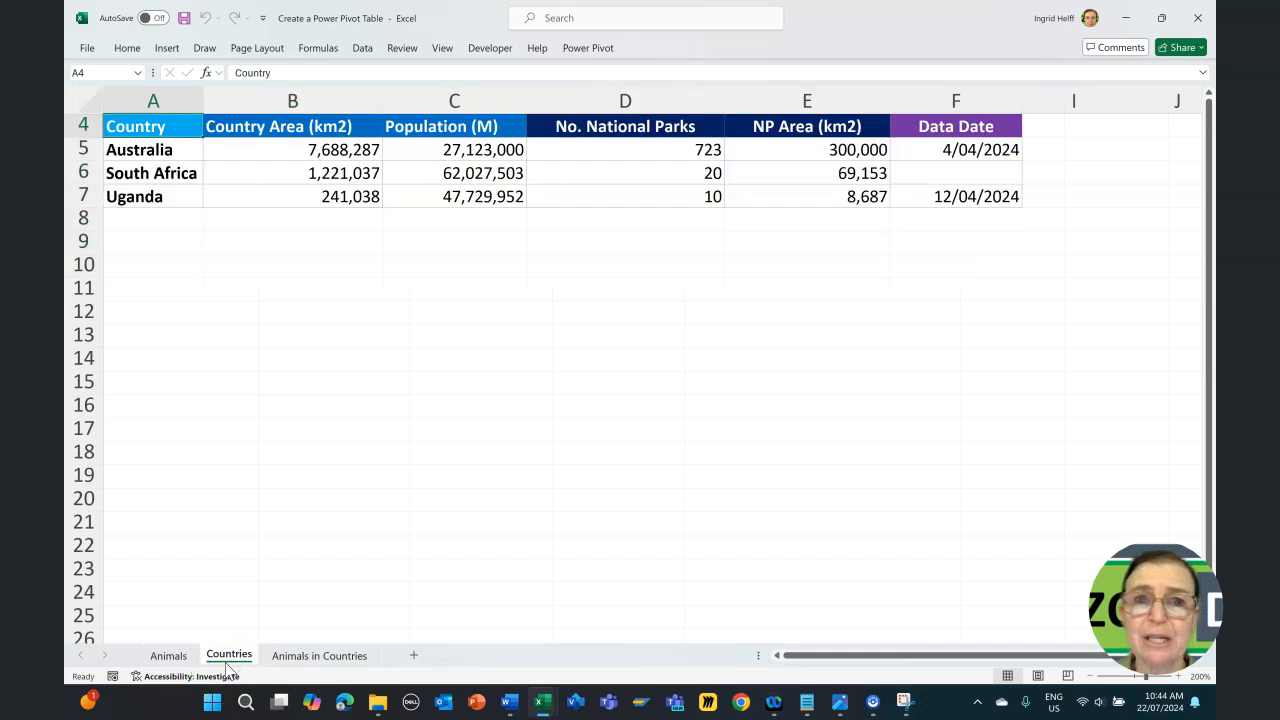
left_click_drag(150, 128, 903, 194)
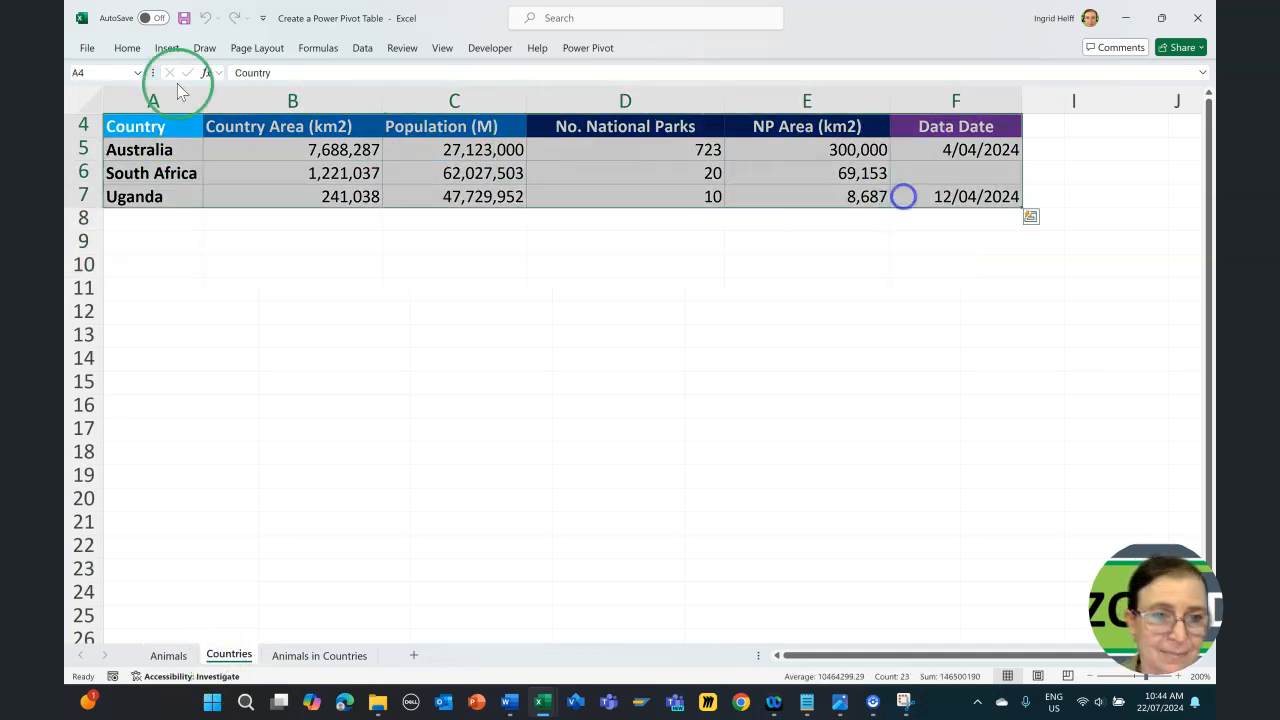
left_click(166, 52)
left_click(206, 96)
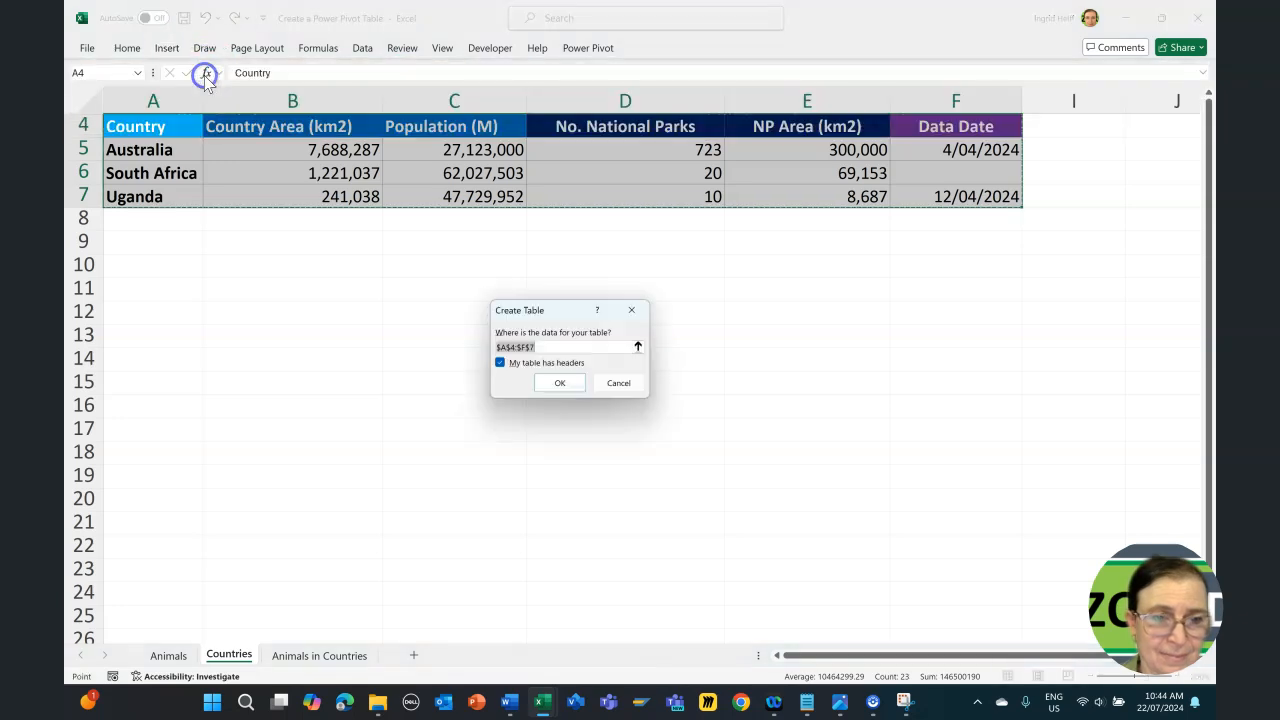
left_click(560, 383)
Step: Apply the black and grey banded style to the countries table and name it TB_Countries
left_click(668, 50)
left_click(826, 83)
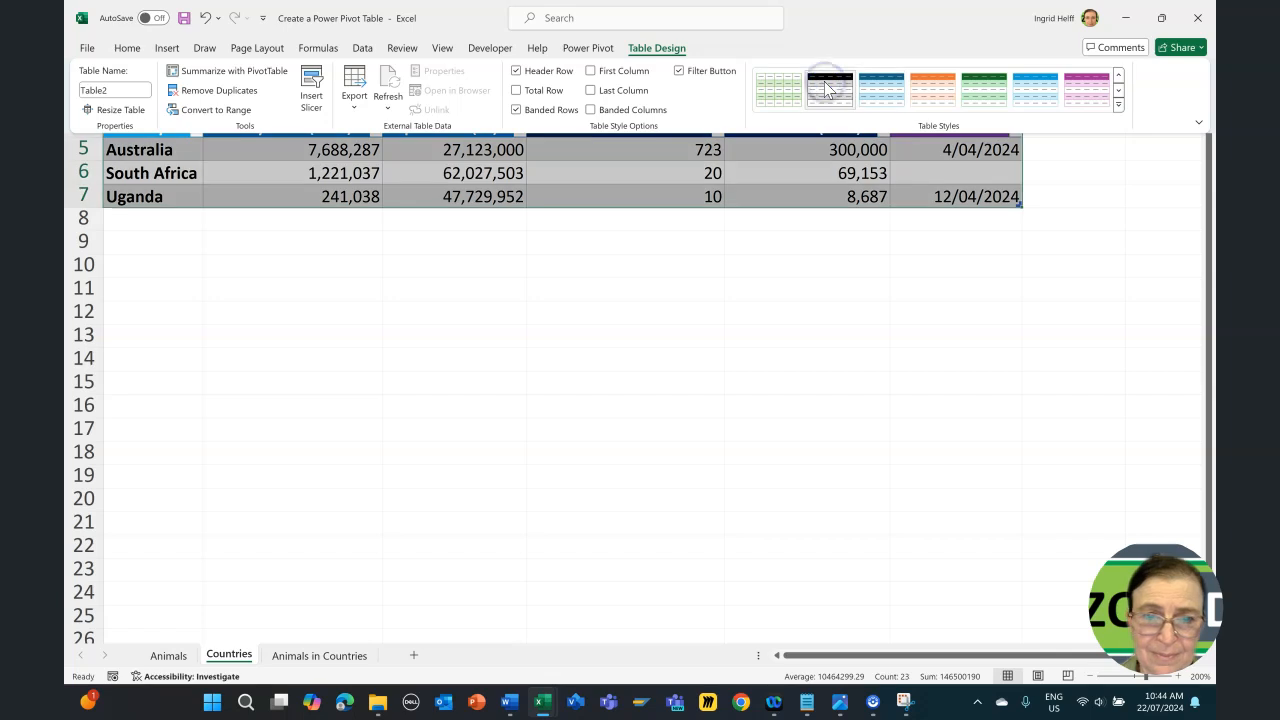
left_click(116, 90)
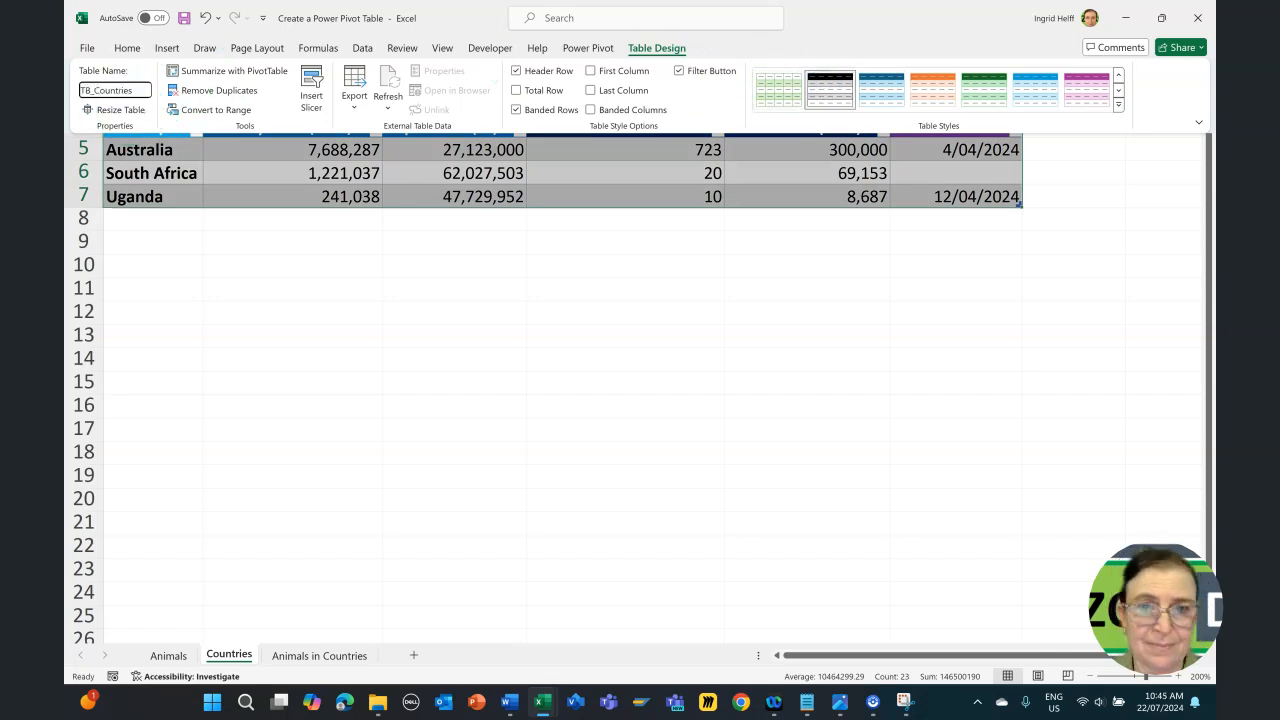
Step: Add TB_Countries to the Power Pivot data model, show it in Diagram View, and return to the workbook
left_click(588, 48)
left_click(243, 105)
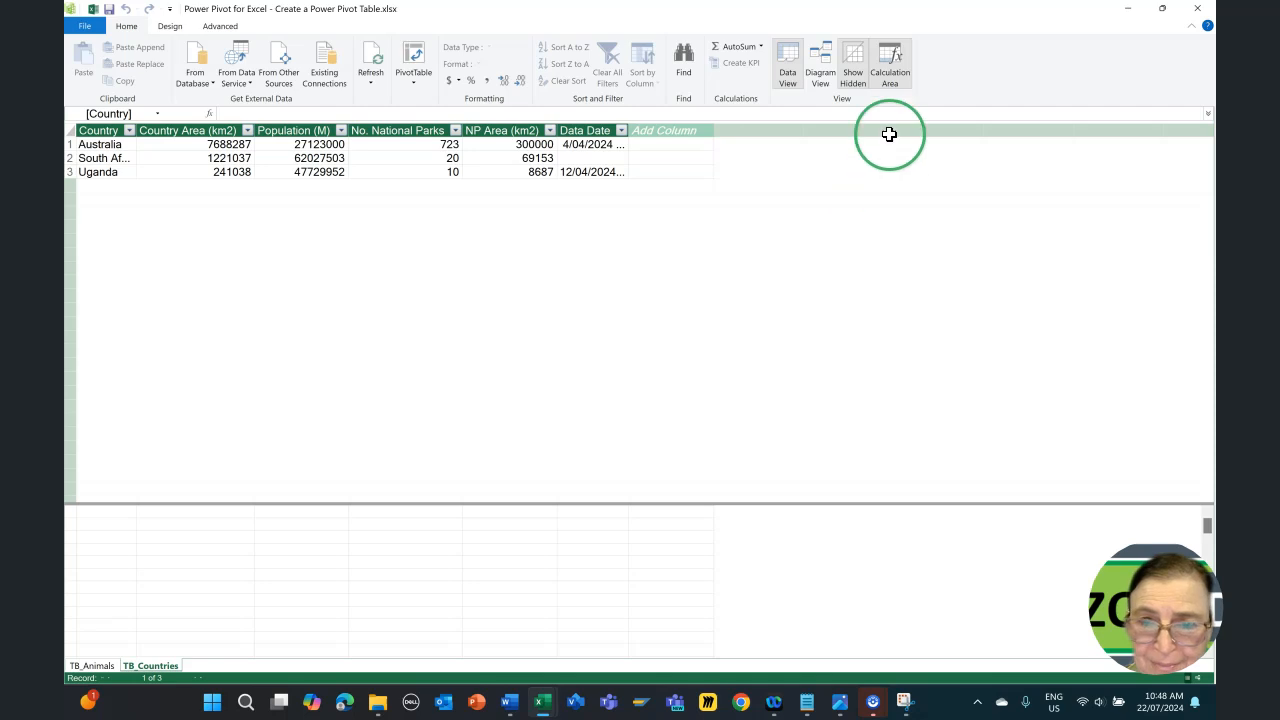
left_click(819, 63)
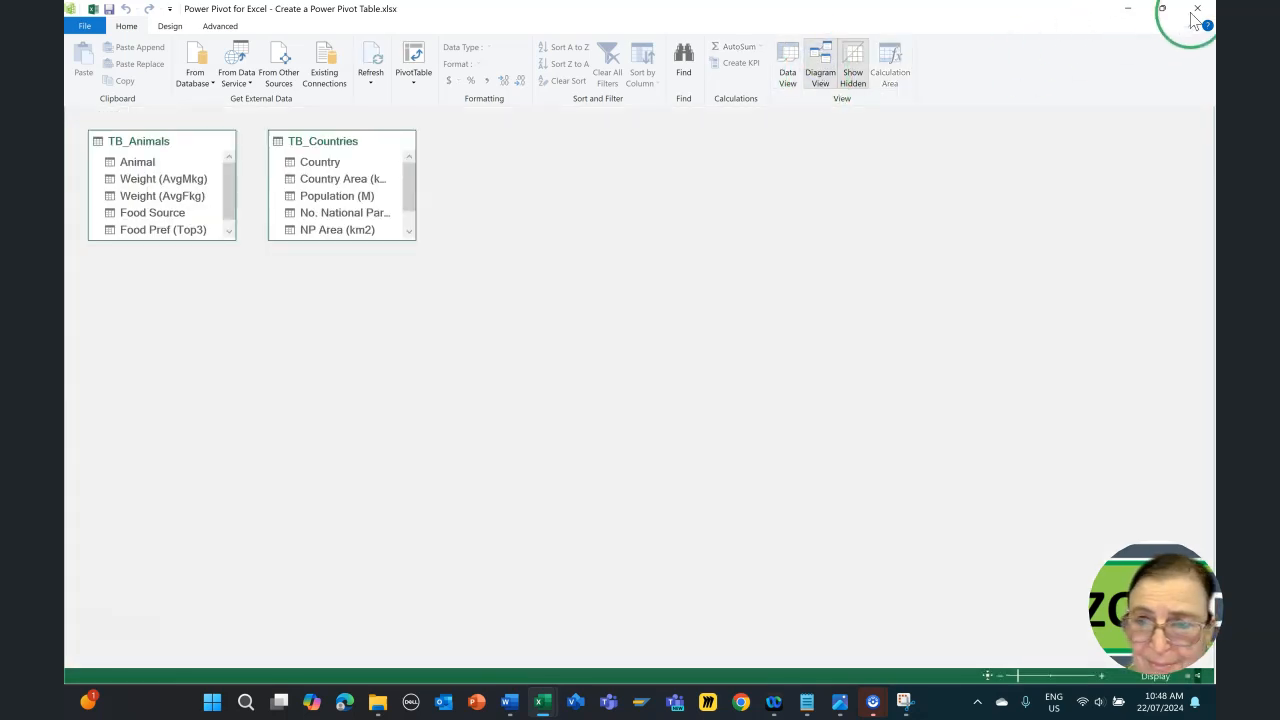
left_click(1196, 10)
Step: Convert the range A4:C12 on the Animals in Countries sheet into a table with headers
left_click(320, 654)
key("ctrl+Home")
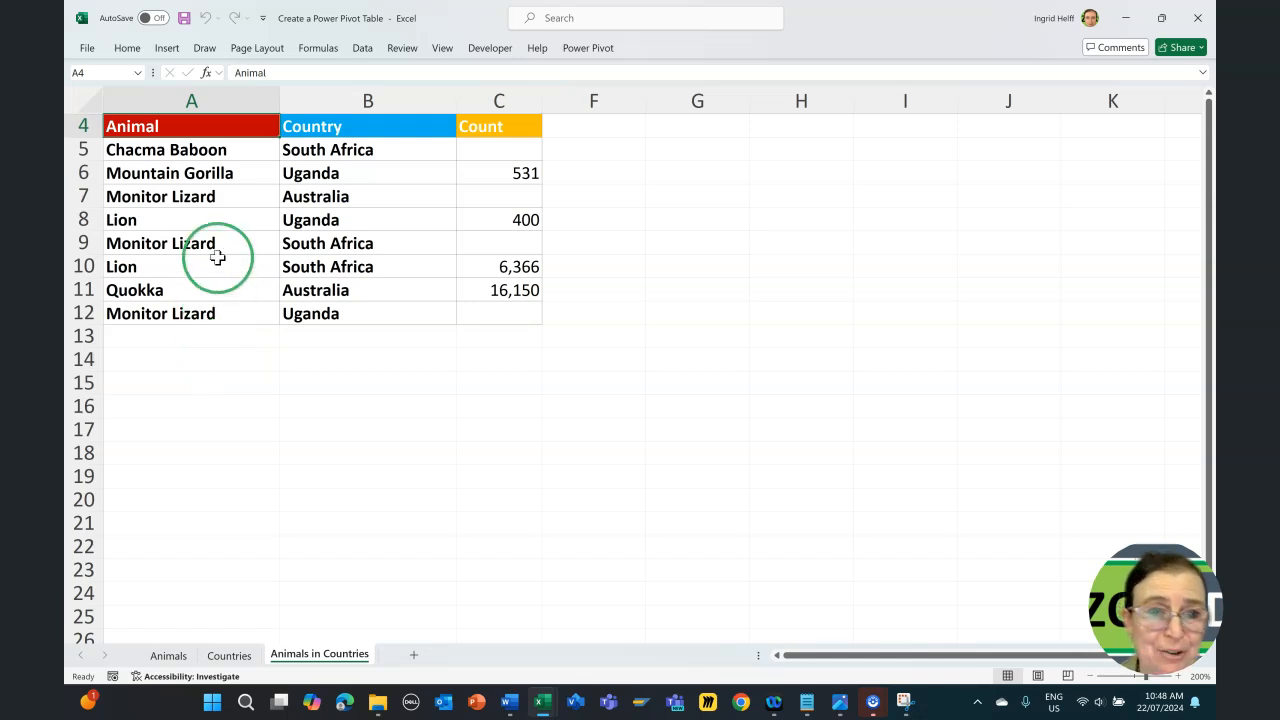
left_click_drag(229, 126, 478, 316)
left_click(168, 48)
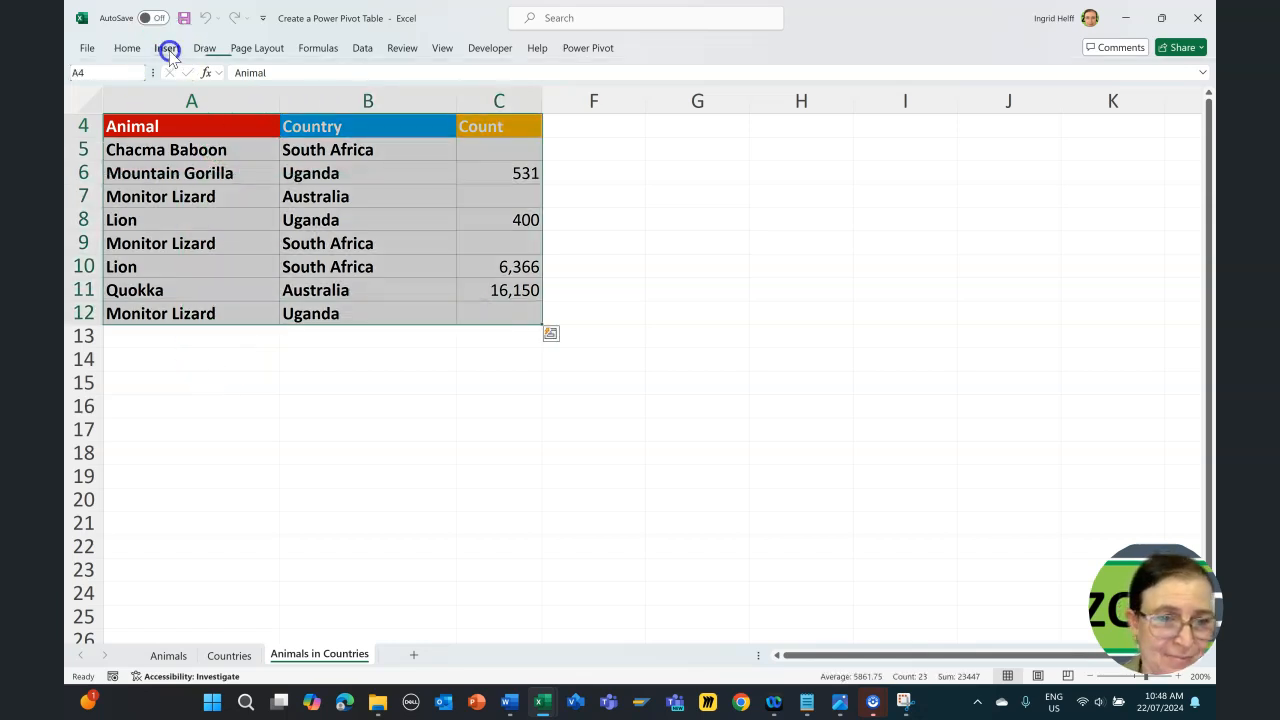
left_click(200, 88)
left_click(538, 388)
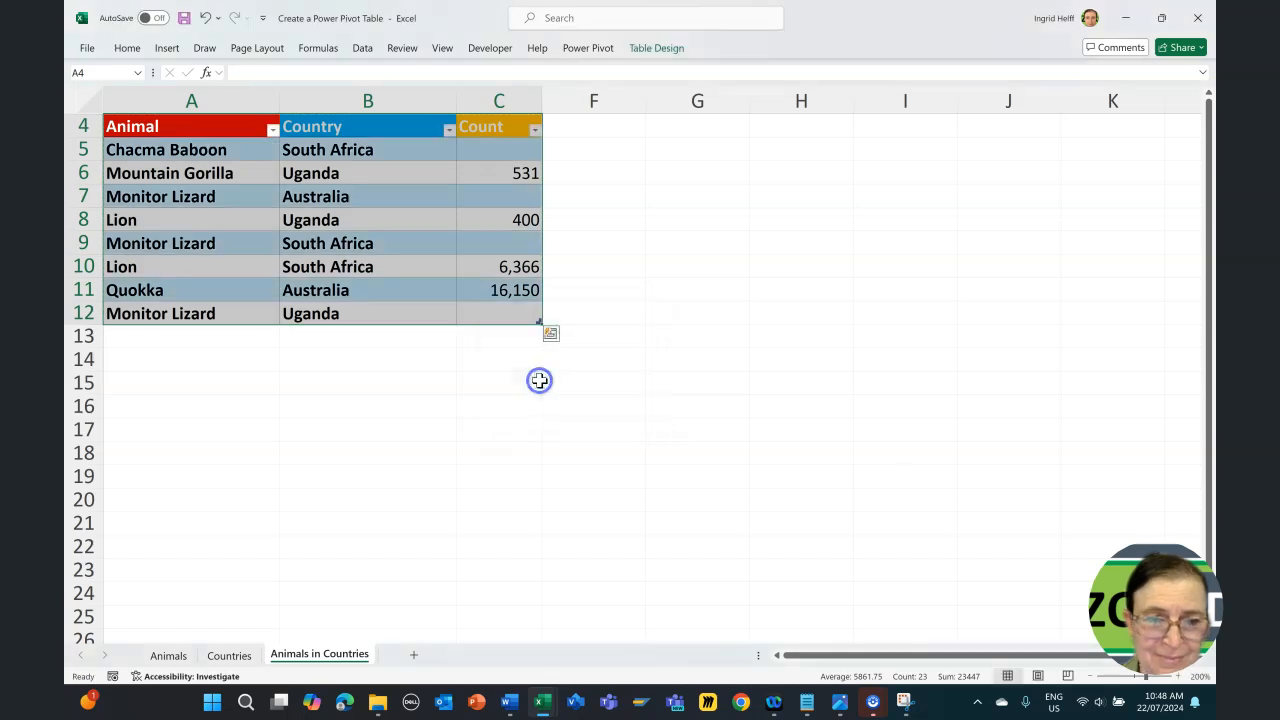
Step: Apply the black and grey banded style to the Animals in Countries table and name it TB_AnimalCountry
left_click(648, 50)
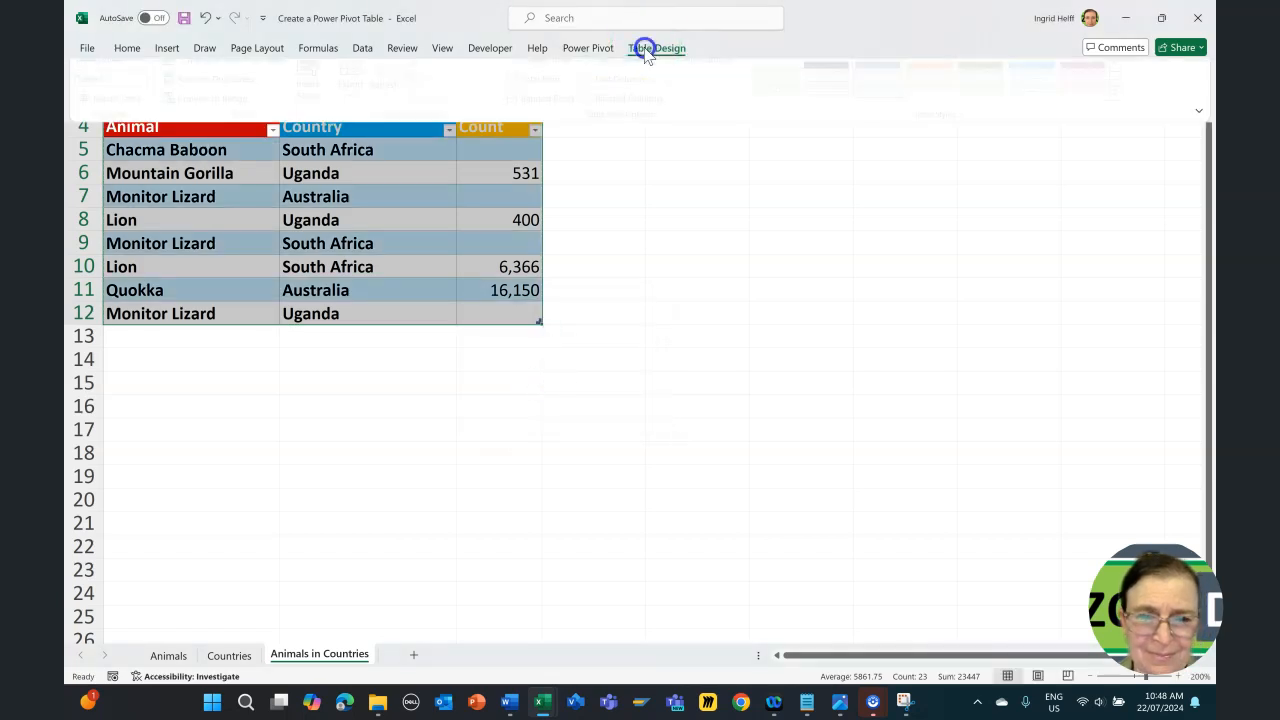
left_click(830, 90)
left_click(136, 90)
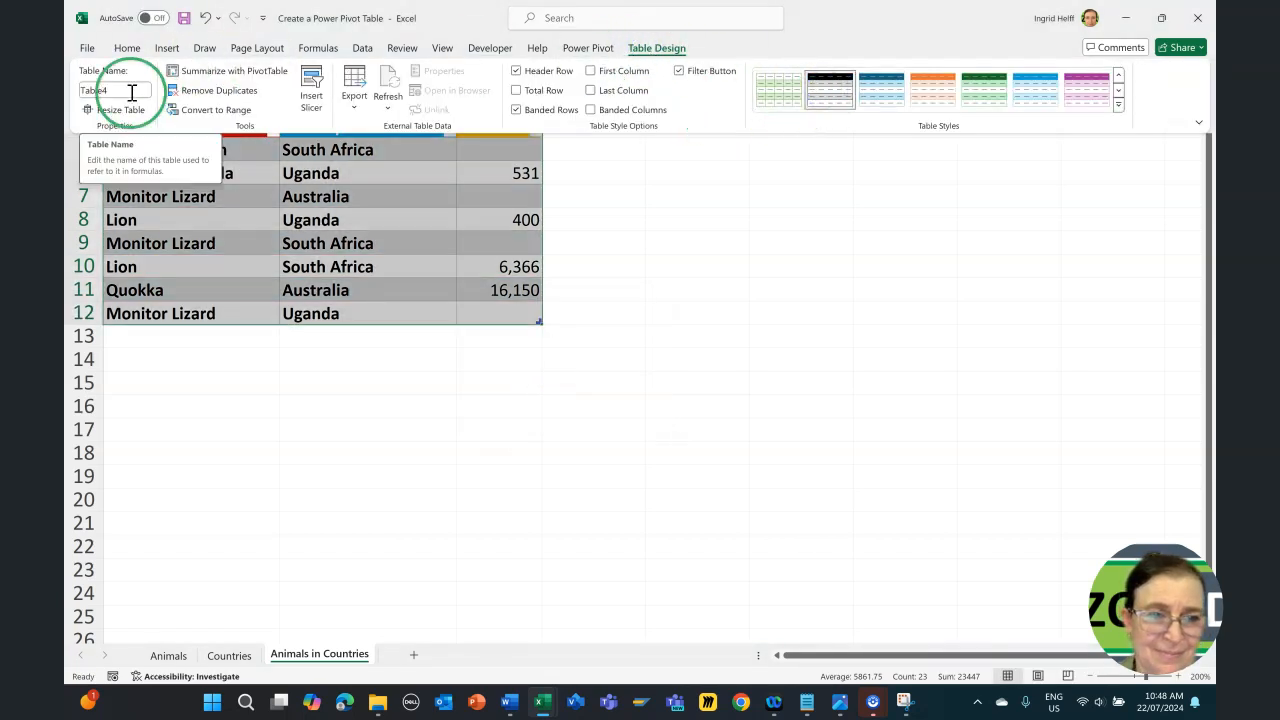
left_click(137, 90)
type("T")
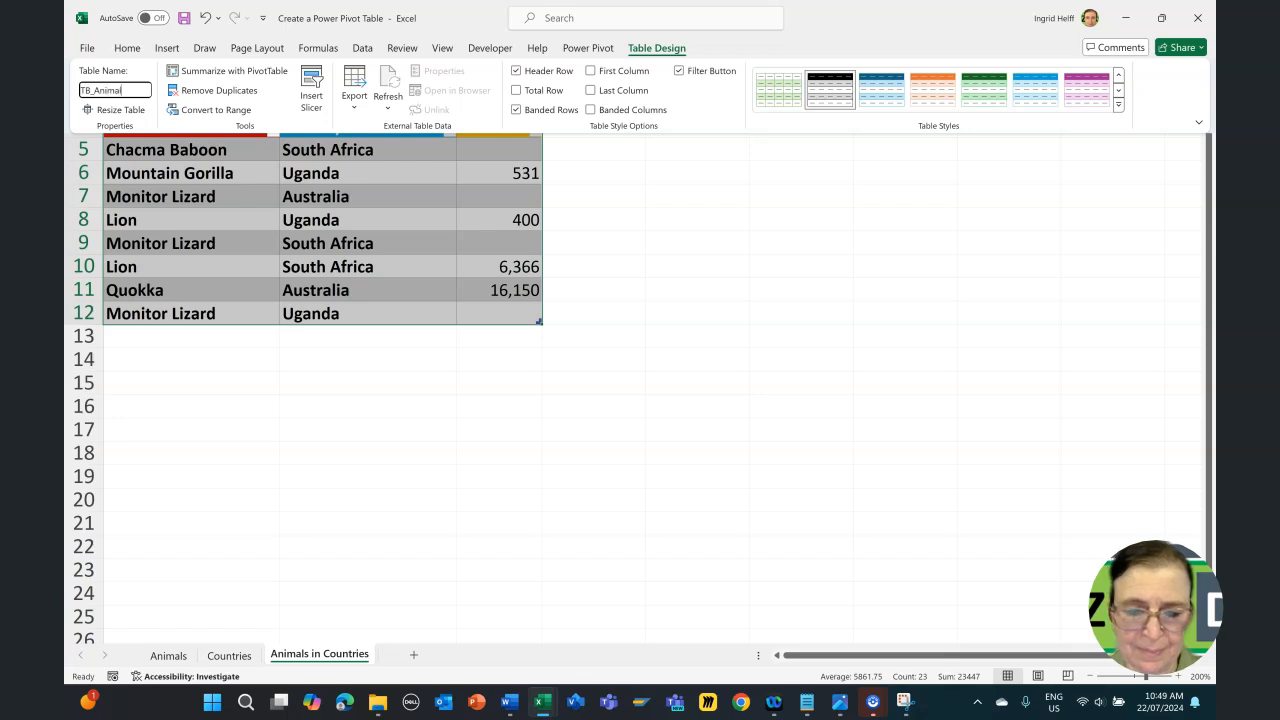
Step: Add TB_AnimalCountry to the Power Pivot data model and switch to Diagram View
left_click(589, 48)
left_click(243, 92)
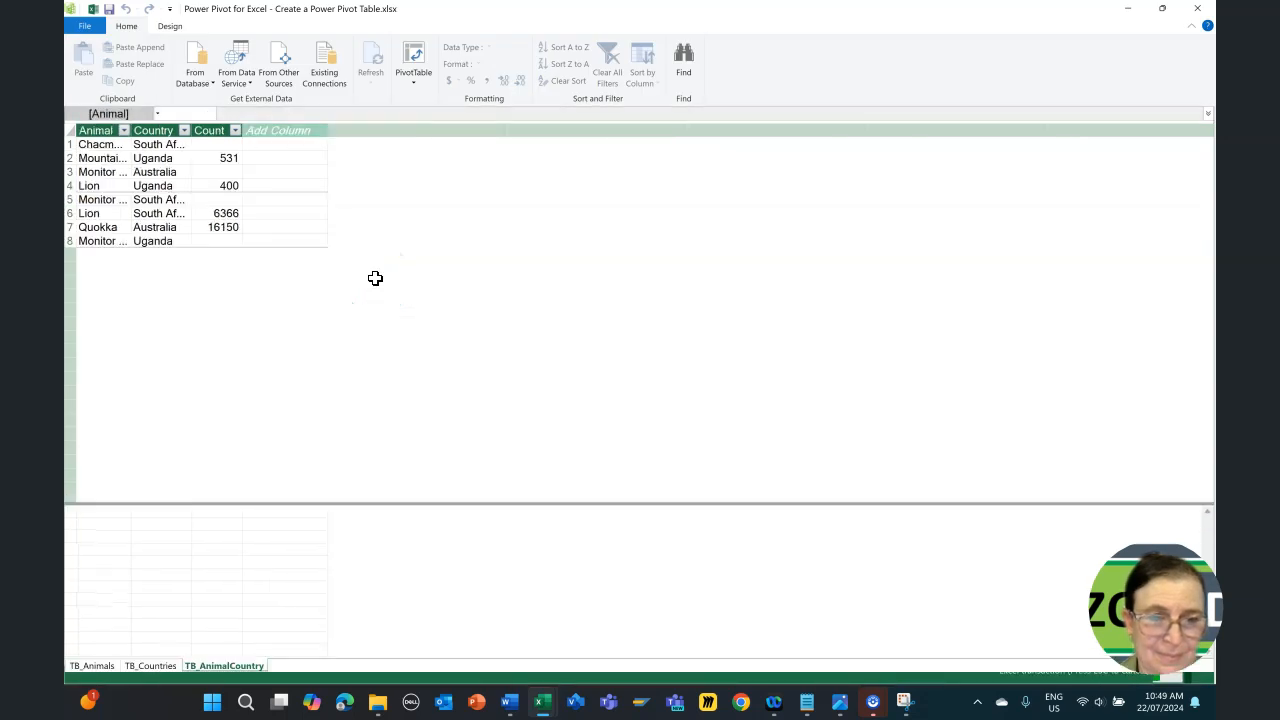
left_click(822, 60)
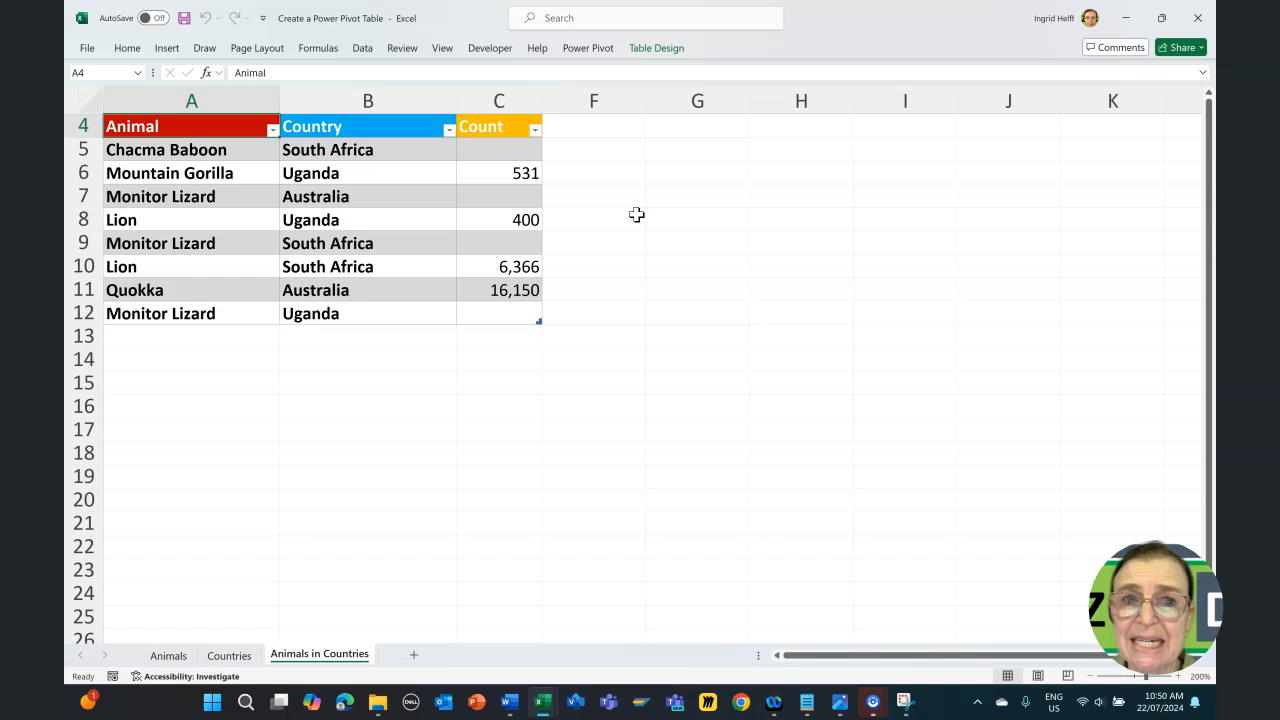
Step: Open the Power Pivot data model in Data View and review the TB_Animals, TB_Countries and TB_AnimalCountry tables
left_click(603, 55)
left_click(97, 75)
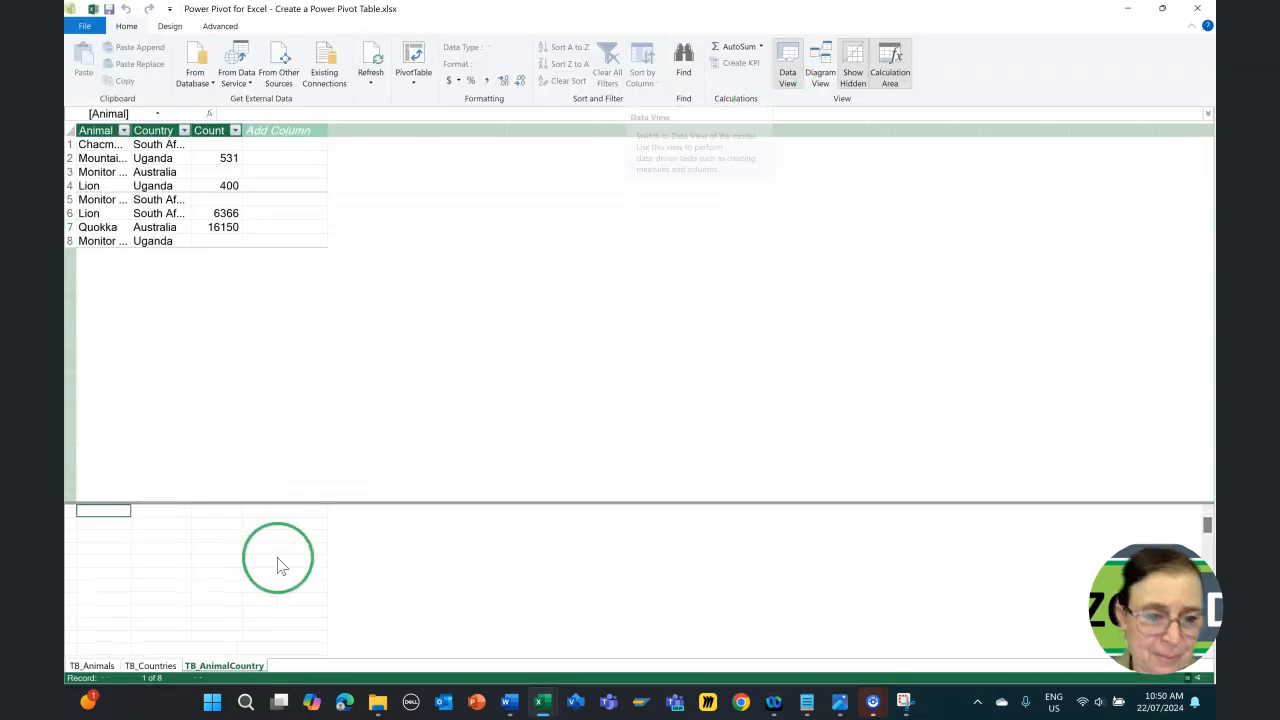
left_click(91, 665)
left_click(153, 667)
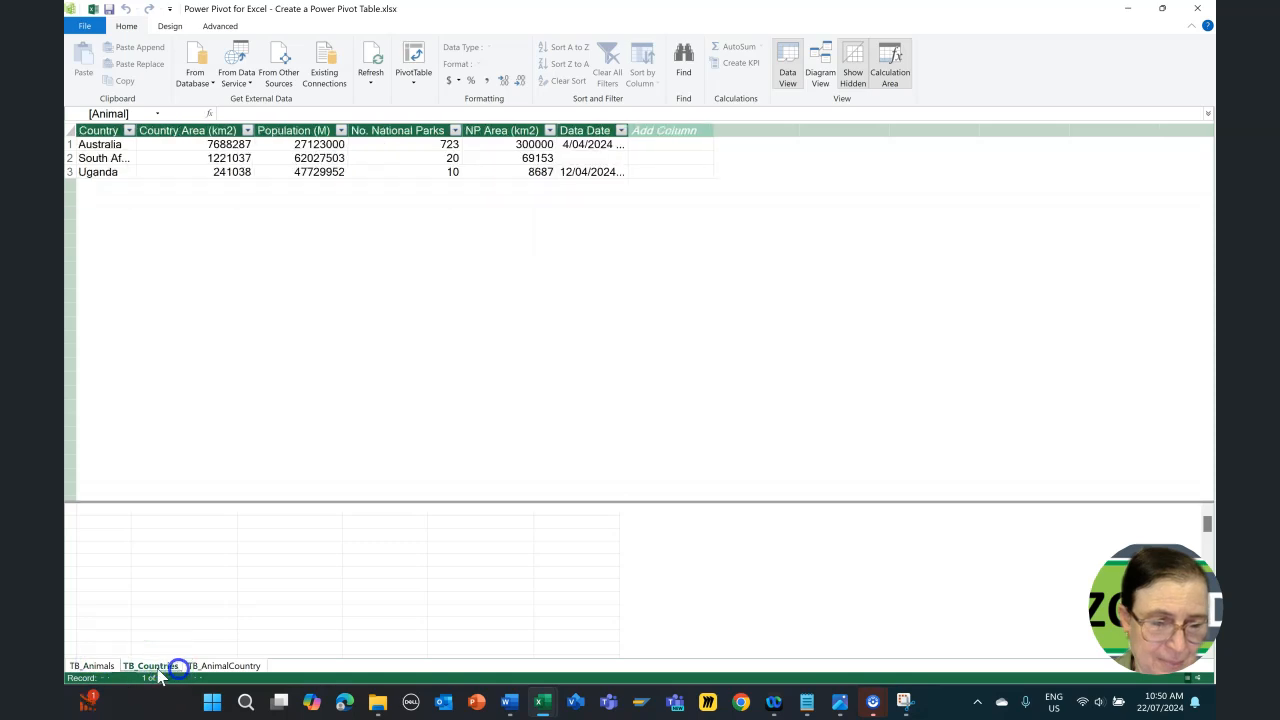
left_click(206, 666)
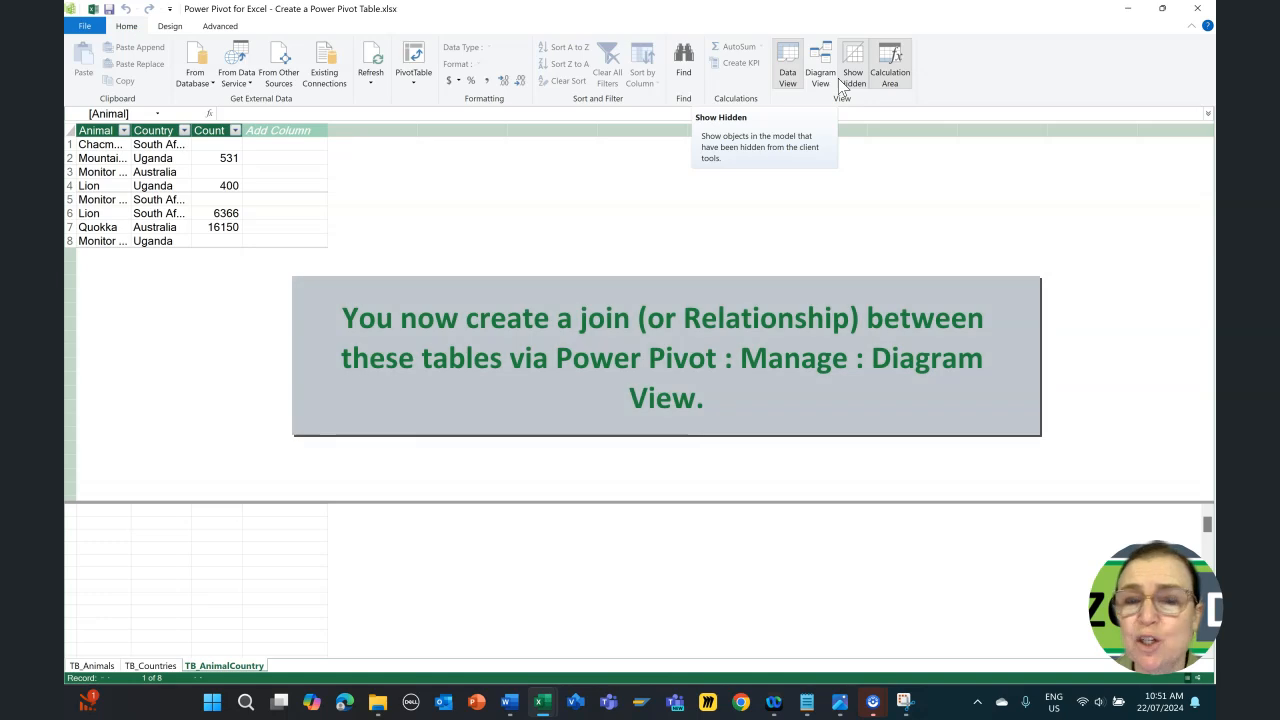
Step: Switch the data model to Diagram View and rearrange the tables with TB_AnimalCountry beside TB_Animals and TB_Countries
left_click(841, 86)
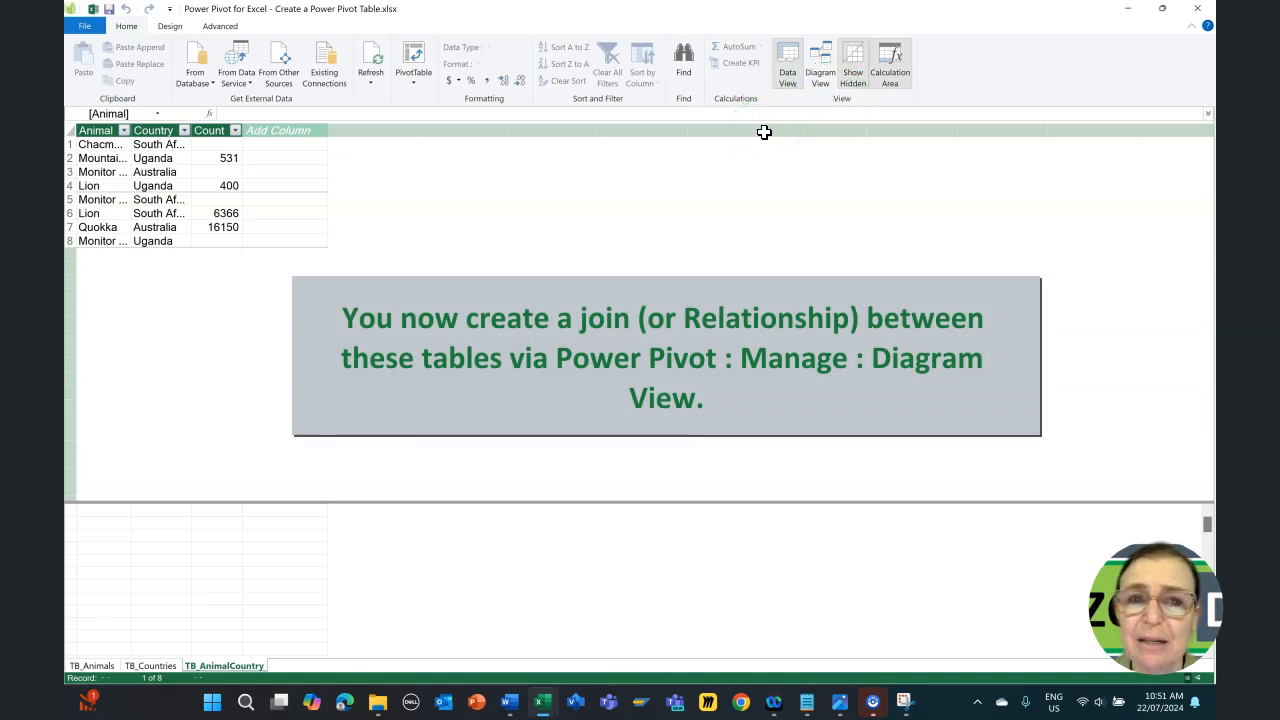
left_click(769, 149)
left_click(835, 58)
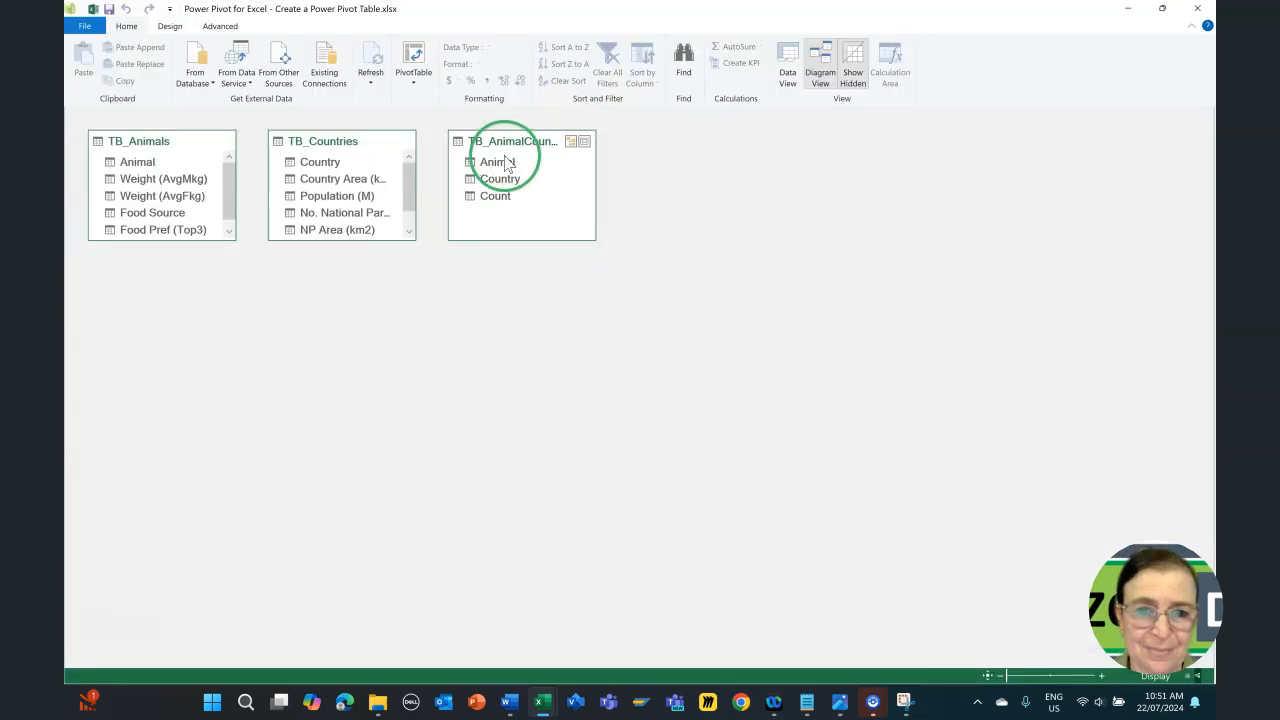
left_click_drag(511, 163, 169, 274)
left_click_drag(302, 143, 398, 361)
left_click_drag(166, 145, 405, 188)
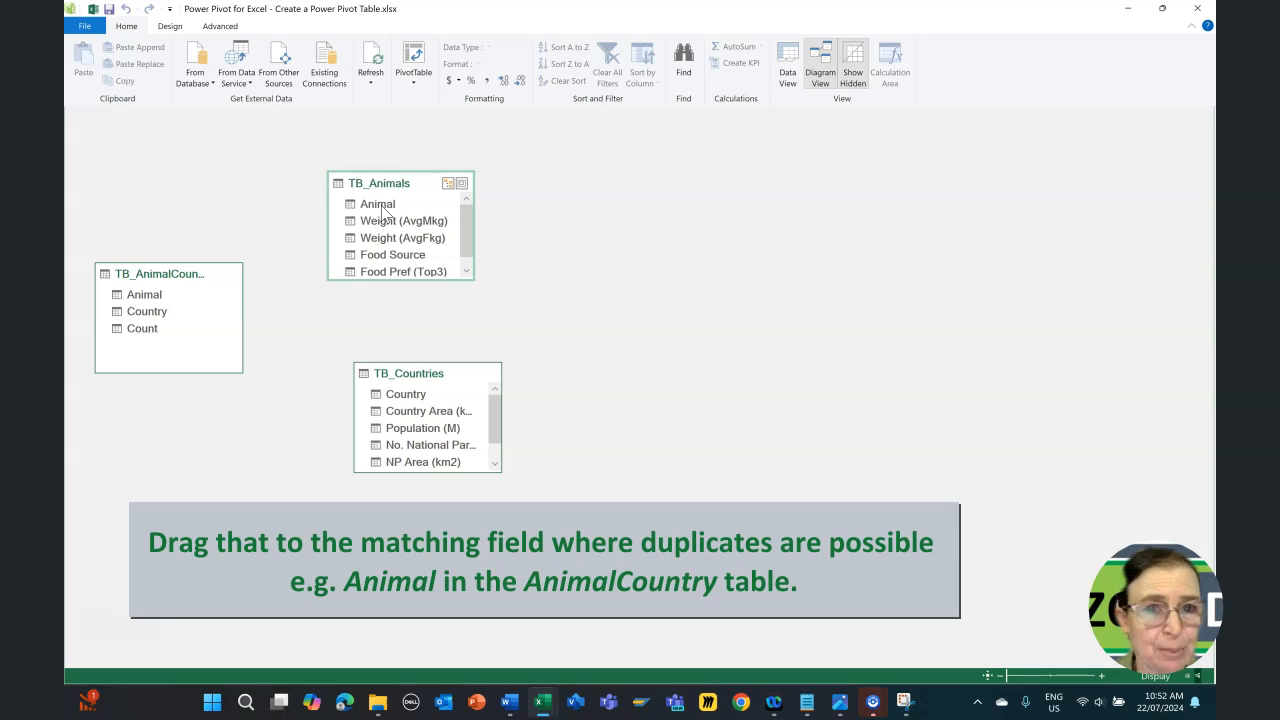
Step: Relate TB_Animals to TB_AnimalCountry on the Animal field, and TB_Countries to TB_AnimalCountry on the Country field
left_click_drag(382, 210, 170, 292)
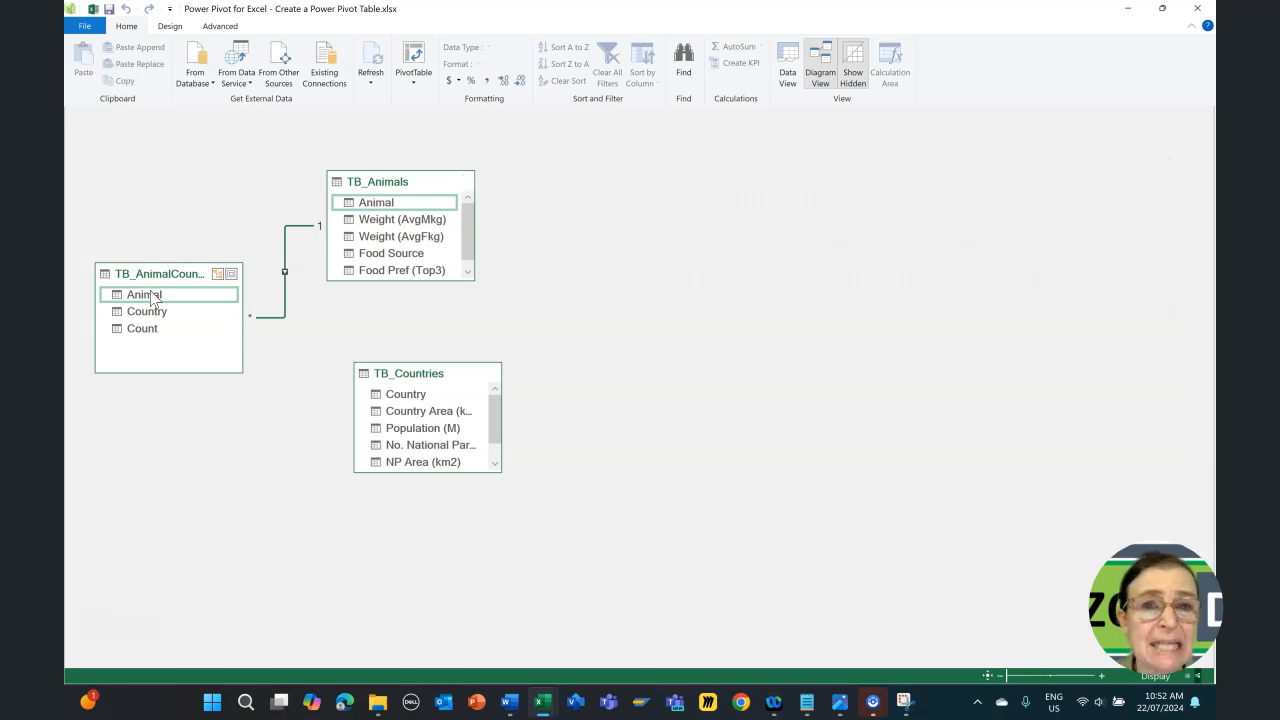
mouse_move(150, 311)
left_mouse_down()
mouse_move(420, 403)
mouse_move(183, 337)
mouse_move(158, 313)
left_mouse_up()
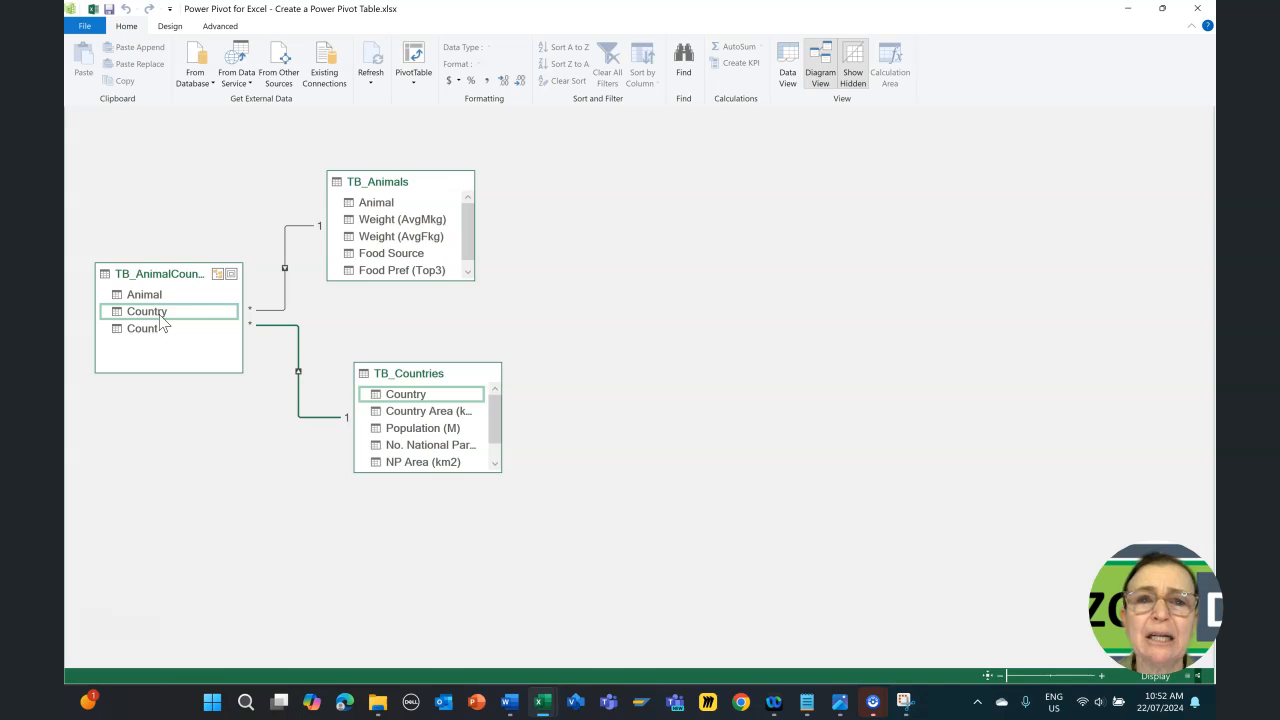
left_click(176, 322)
left_click_drag(176, 322, 313, 298)
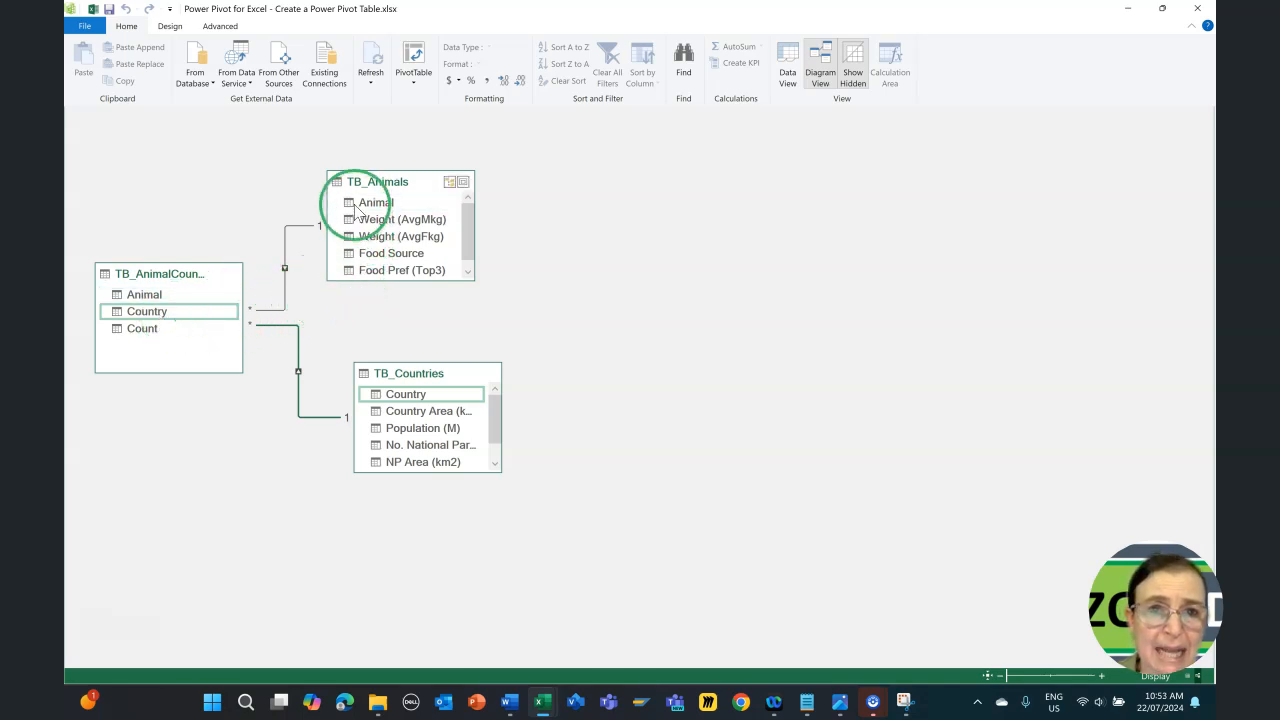
Step: Examine the relationship between TB_AnimalCountry and TB_Animals in its edit dialog, and close it without changes
left_click(285, 249)
double_click(286, 256)
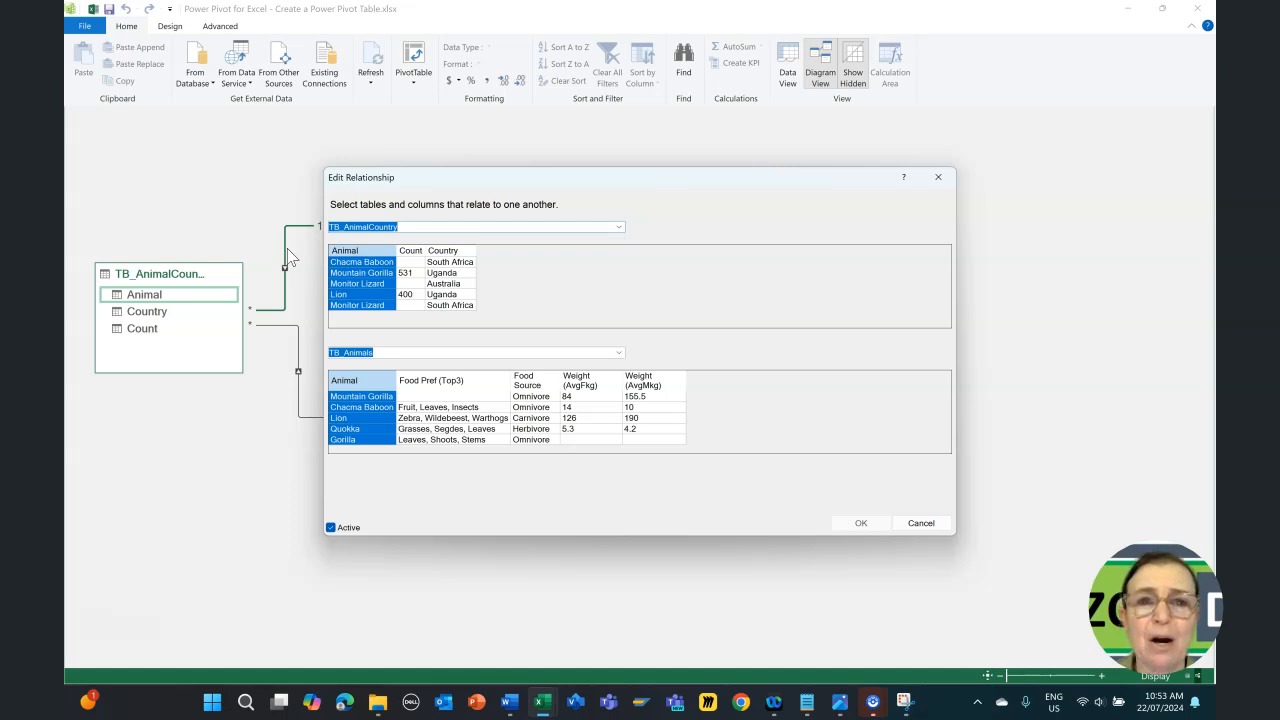
left_click(938, 180)
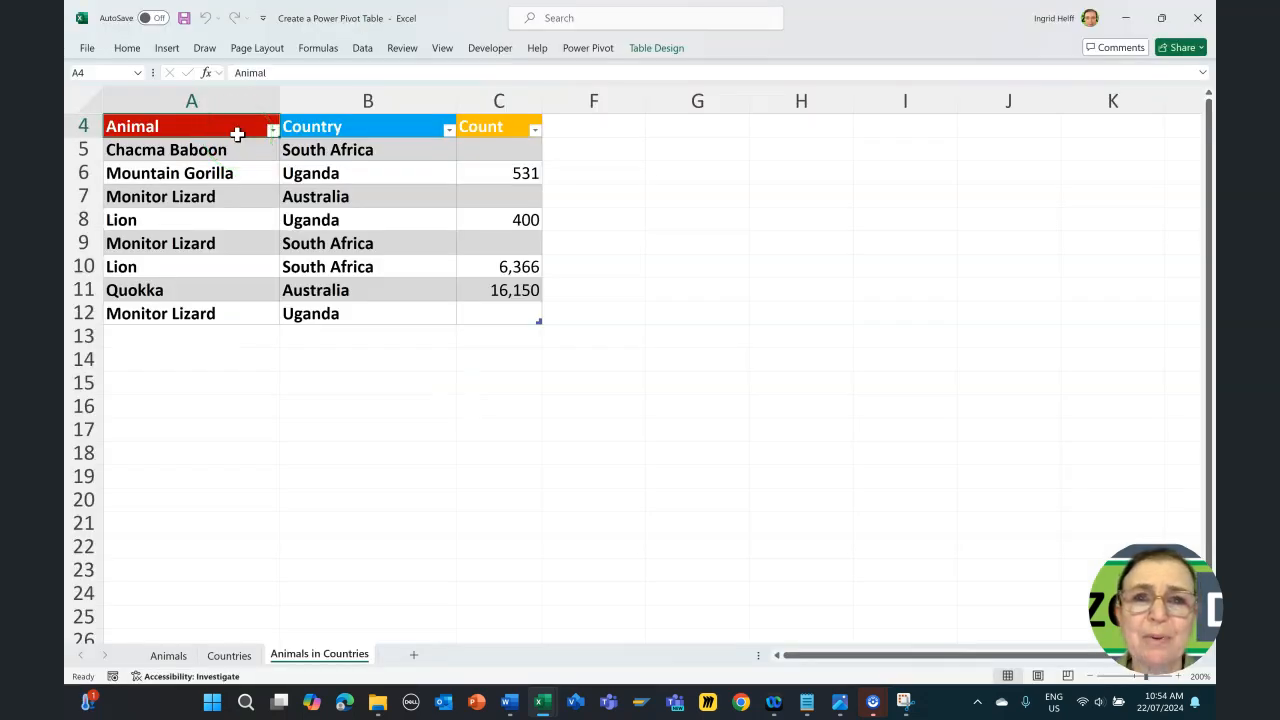
Step: Create a PivotTable on a new worksheet from the Power Pivot data model
left_click(599, 55)
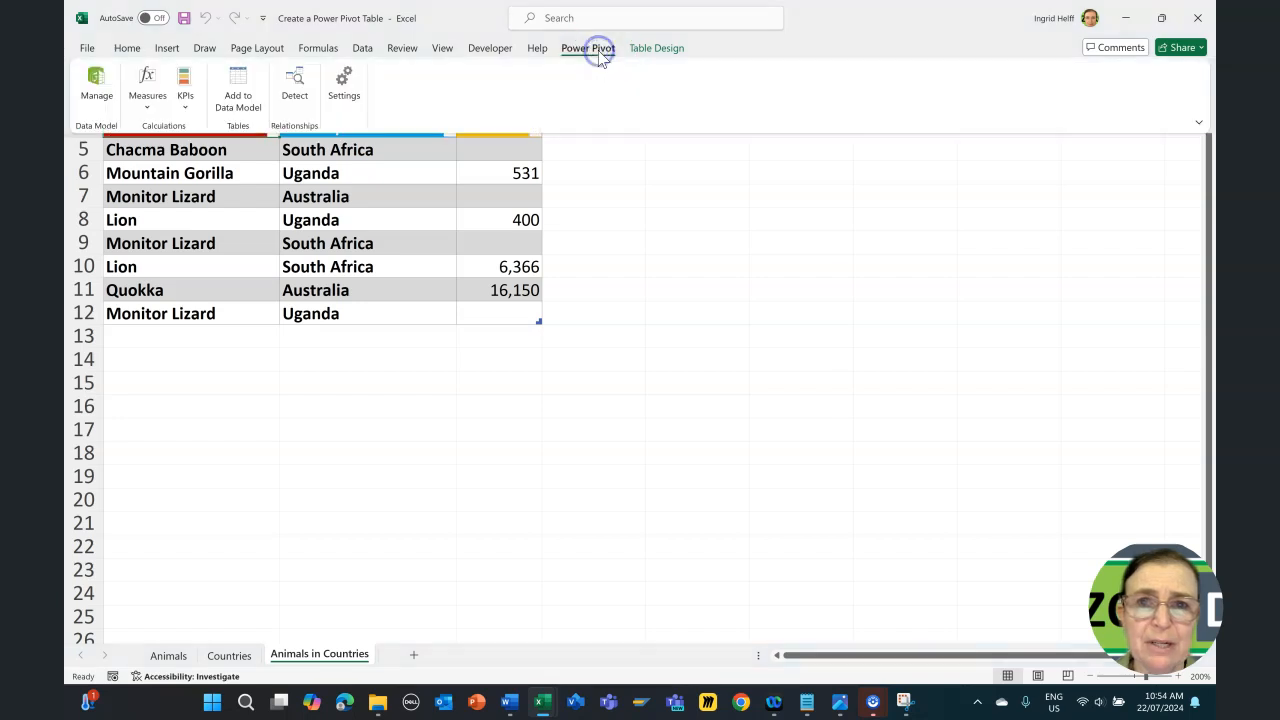
left_click(90, 88)
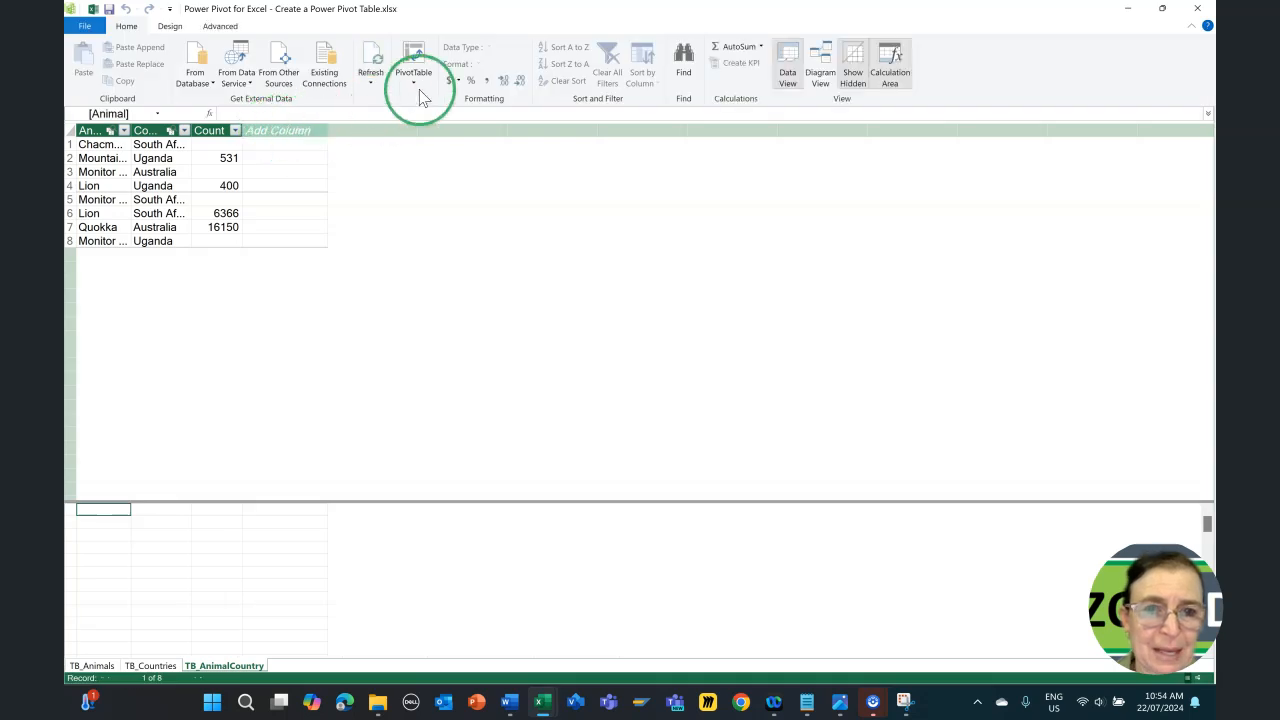
left_click(434, 57)
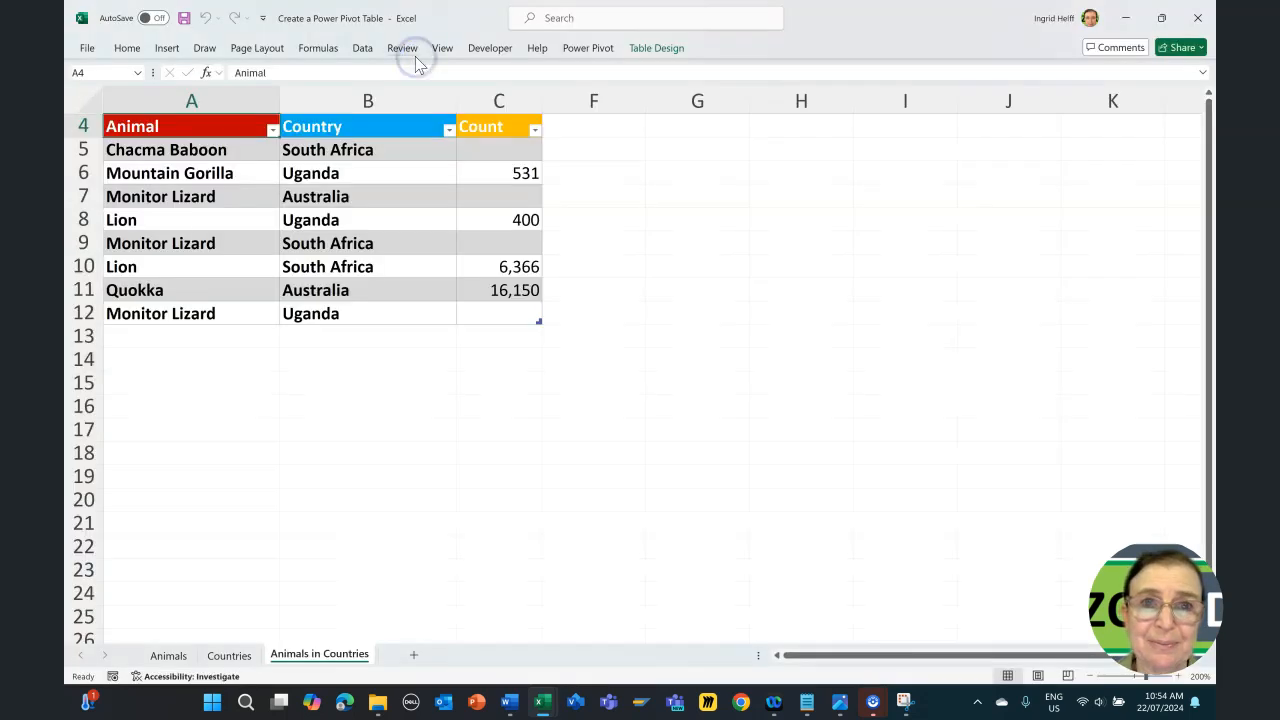
left_click(808, 385)
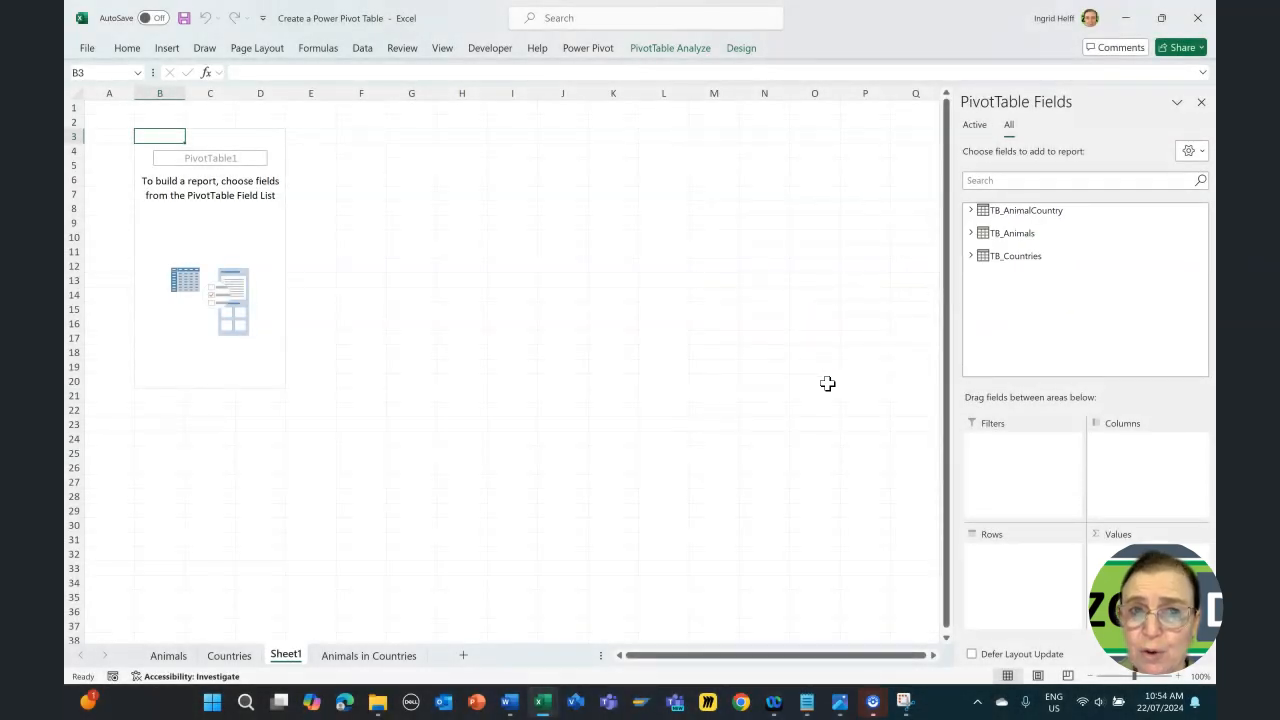
Step: Add Food Source and Animal from TB_Animals, and Country and Country Area (km2) from TB_Countries, as PivotTable rows
left_click(970, 233)
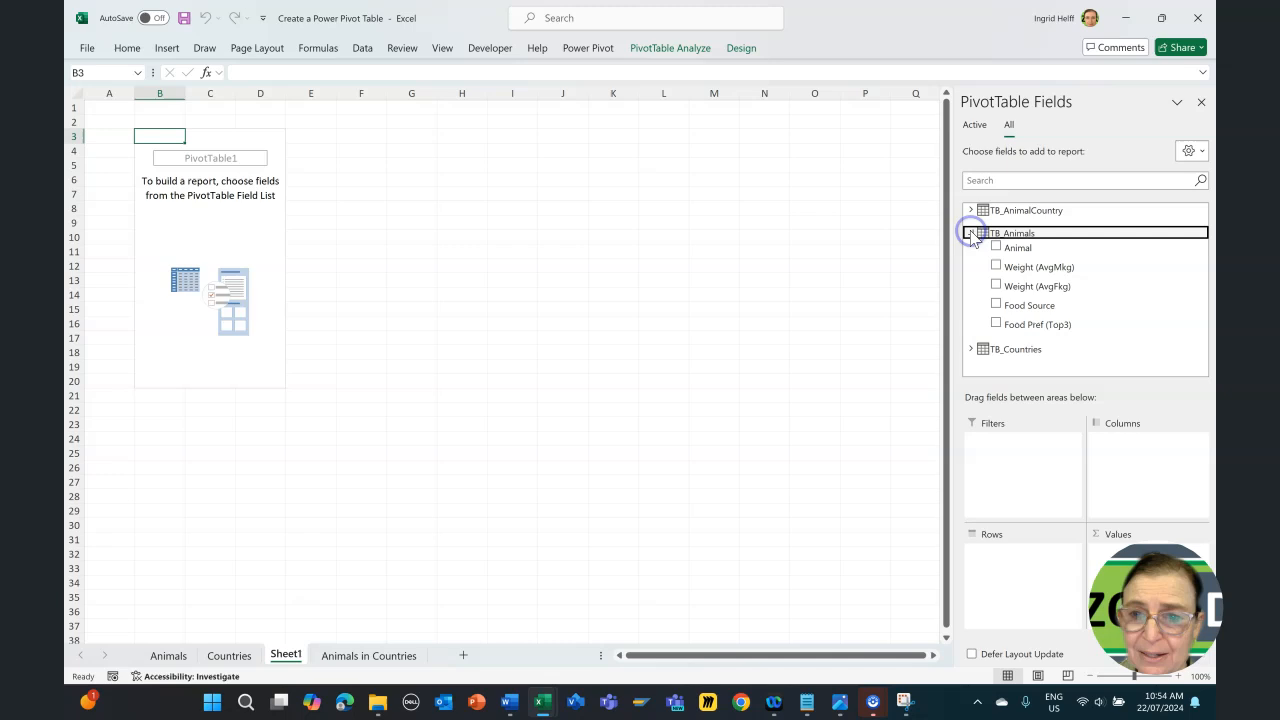
left_click(996, 306)
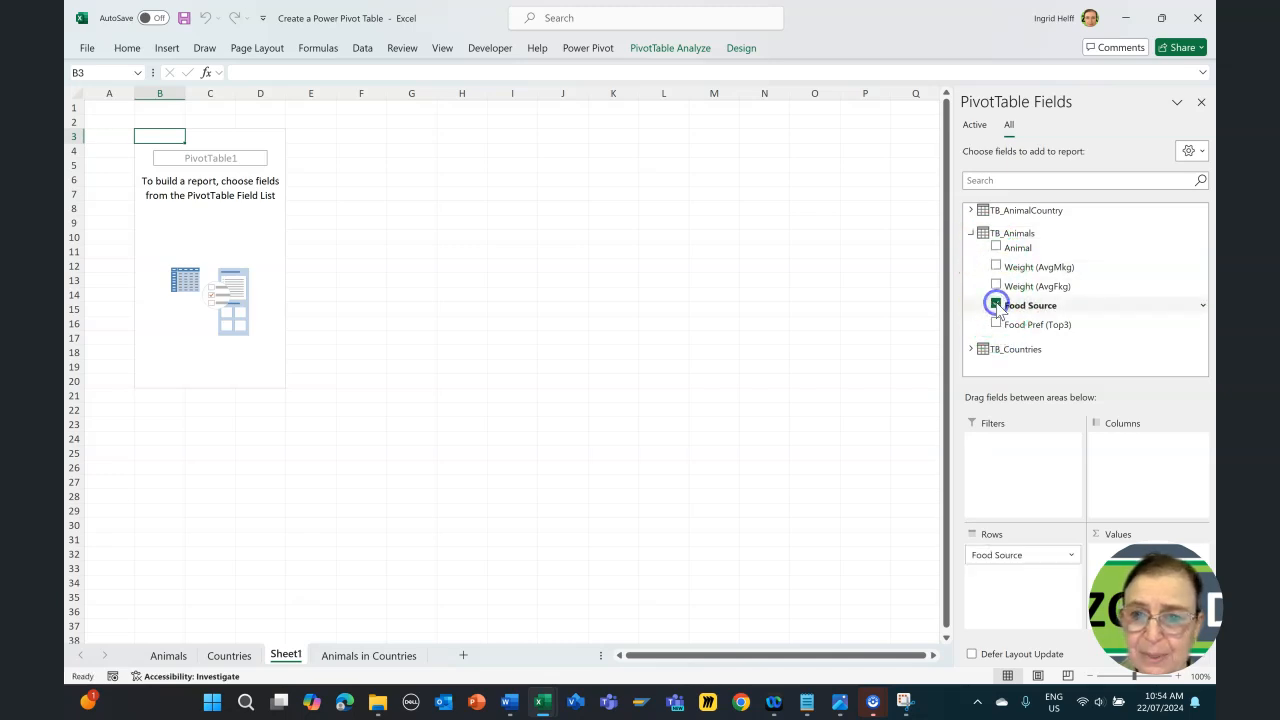
left_click(996, 248)
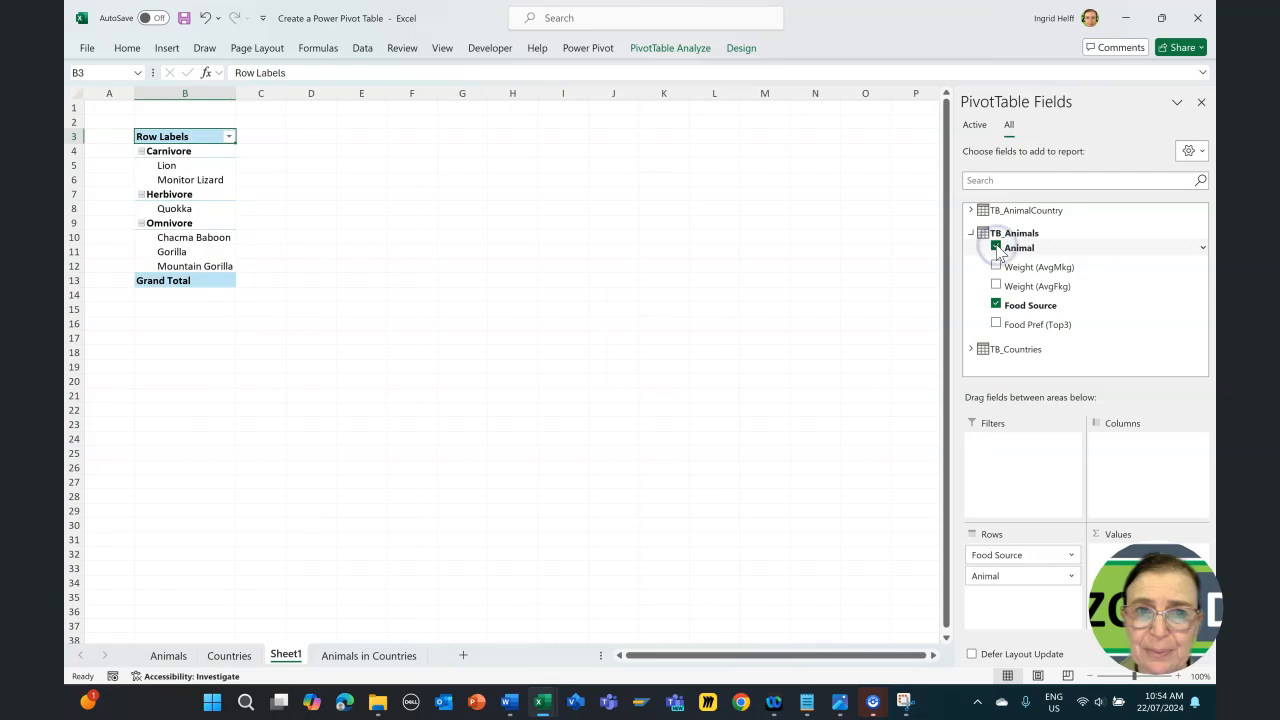
left_click(996, 275)
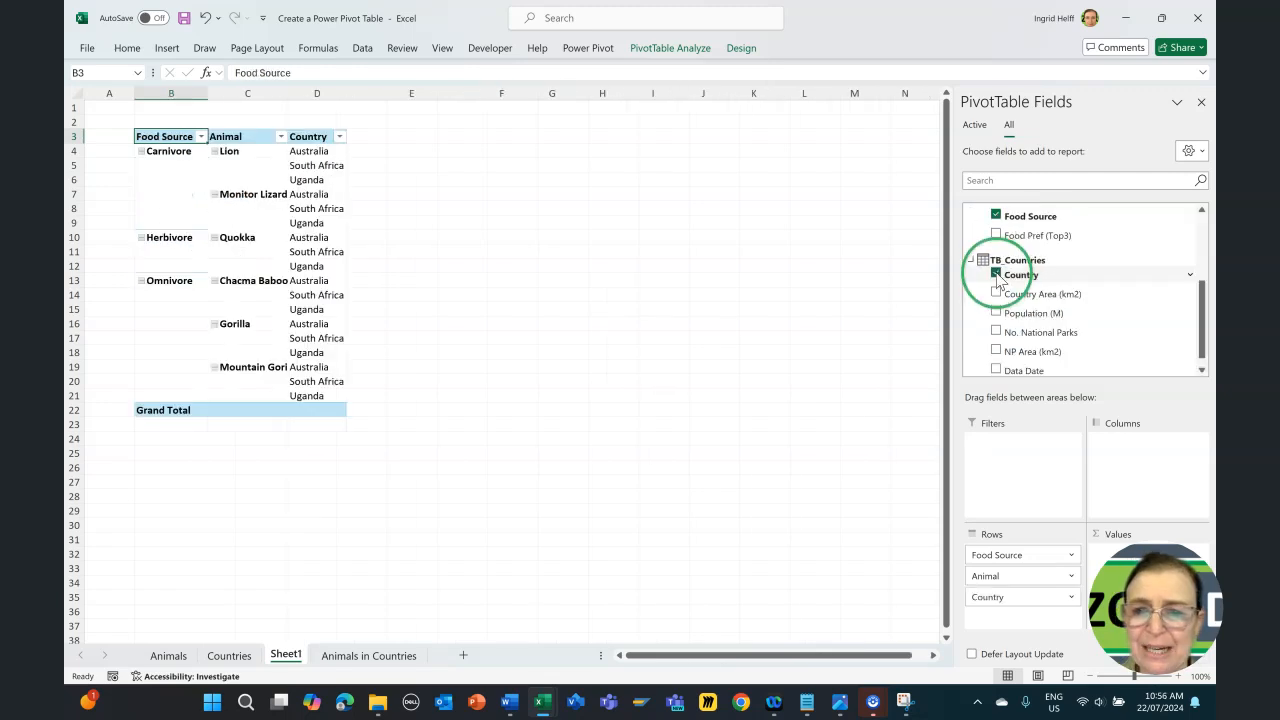
left_click_drag(1019, 630, 1018, 614)
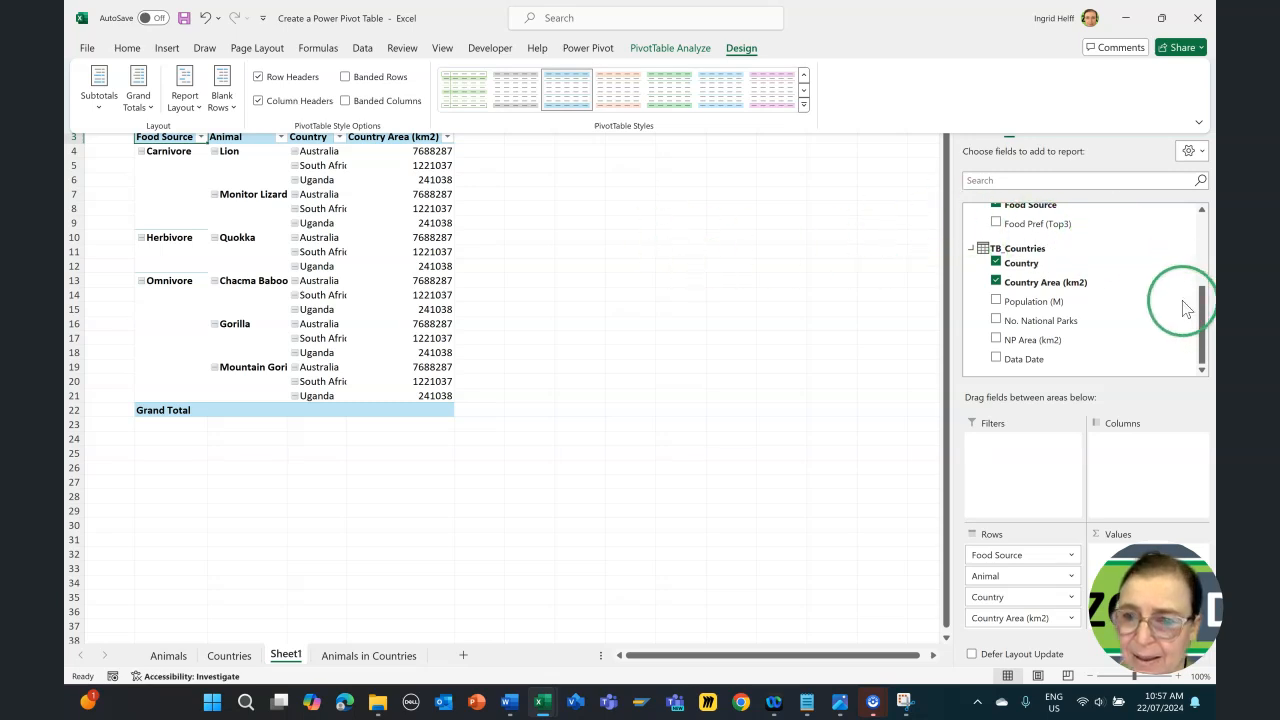
Step: Add the Count and Country fields from TB_AnimalCountry to the PivotTable values, with Country placed before Count
left_click_drag(1203, 318, 1203, 245)
left_click_drag(1029, 263, 1112, 550)
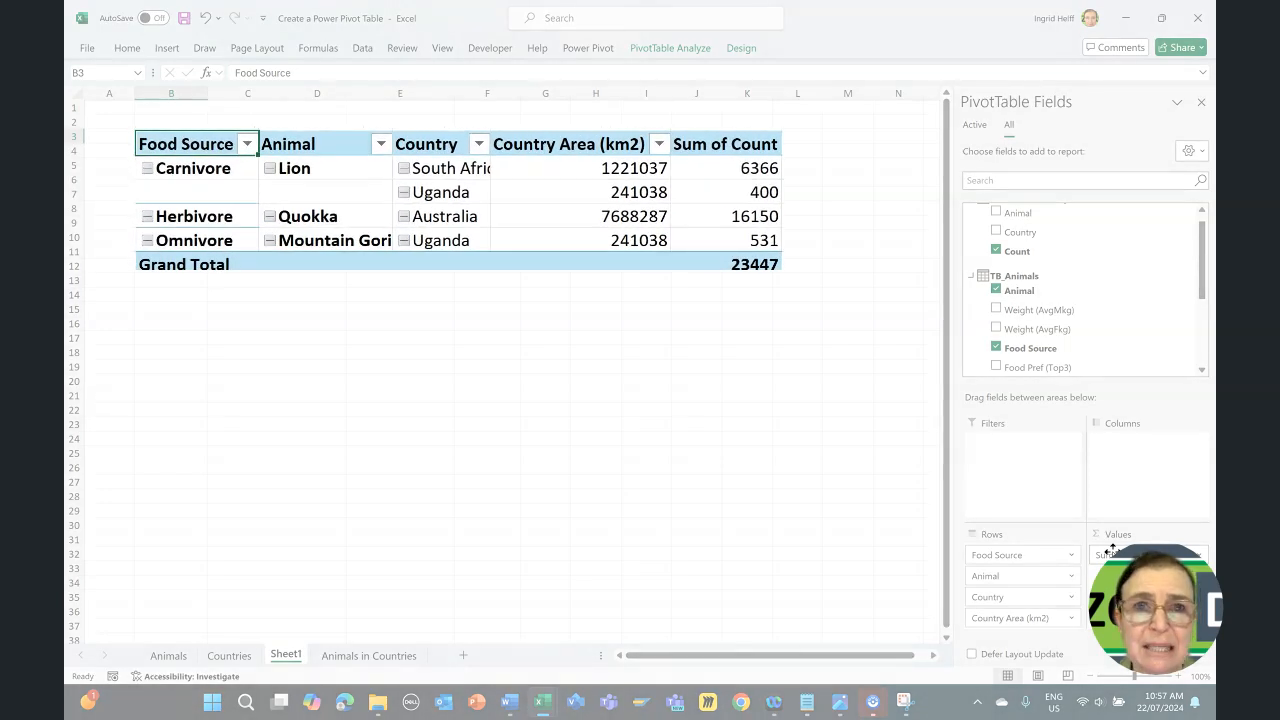
left_click(1115, 540)
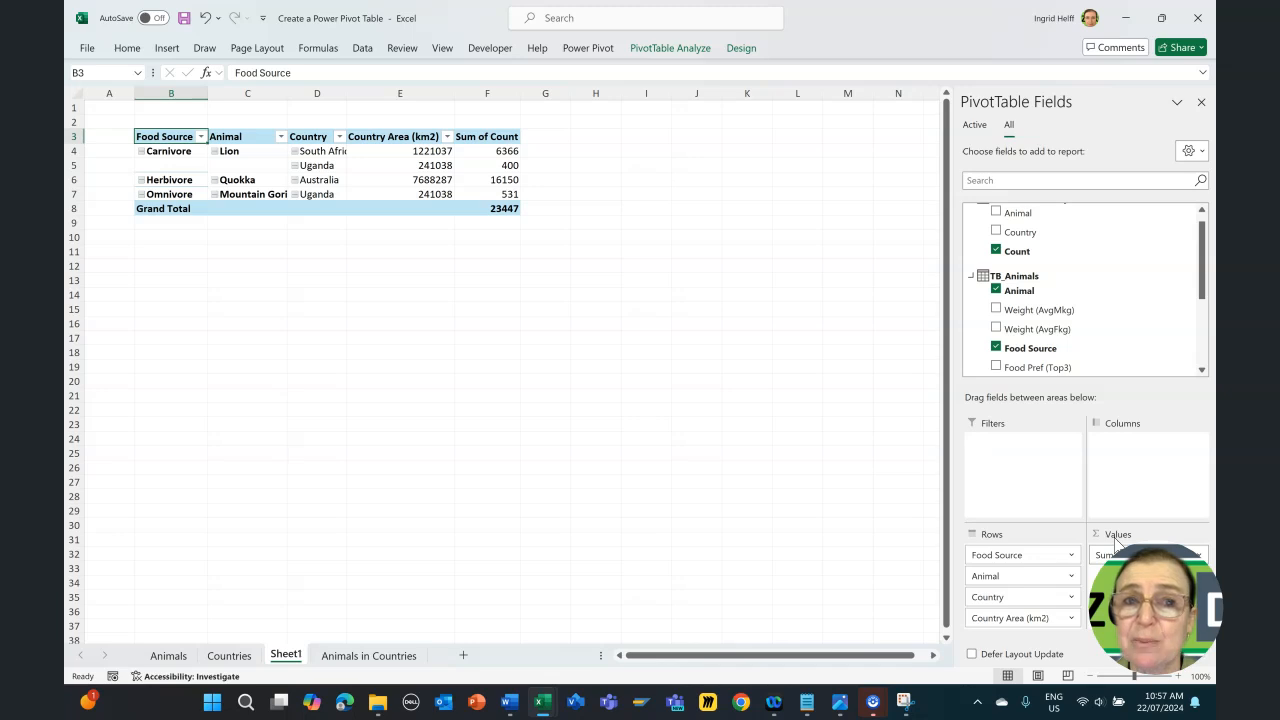
left_click_drag(1015, 235, 1116, 547)
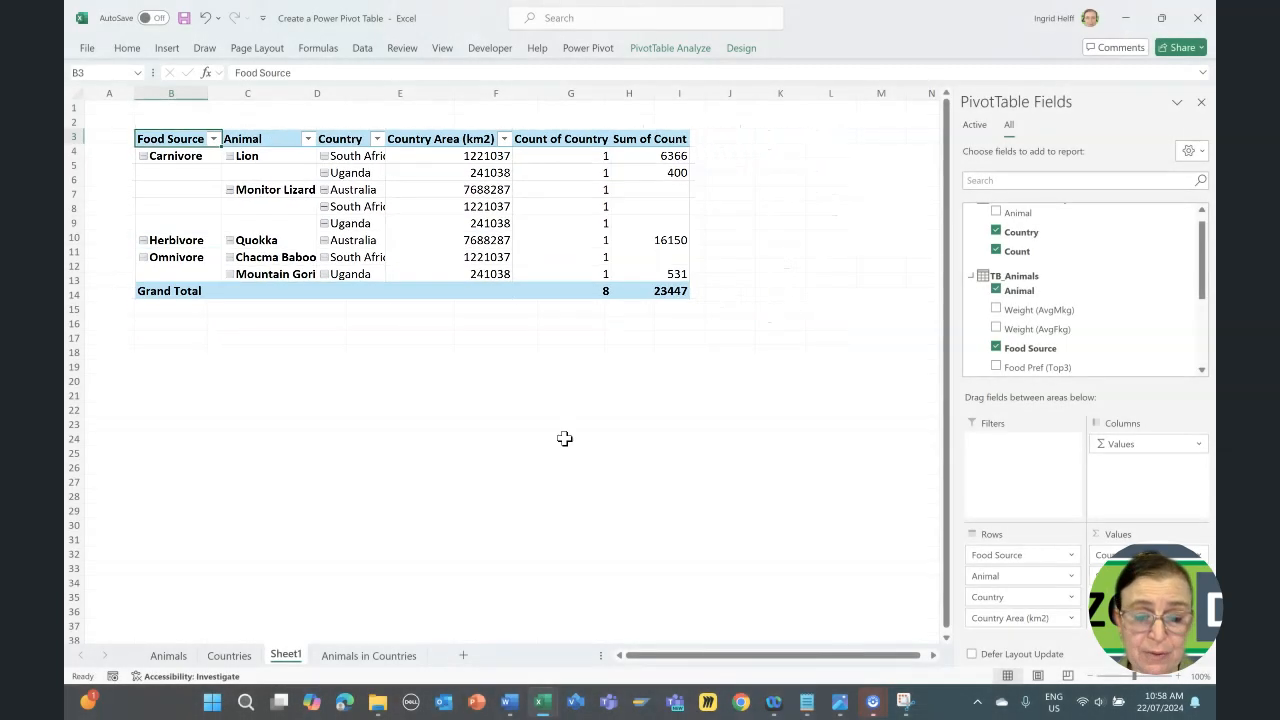
Step: Switch to the ZORIDA - Data Set & Insights workbook and view its PPT Animal DA, Data Insights and Focus Data Insight sheets
key("alt+Tab")
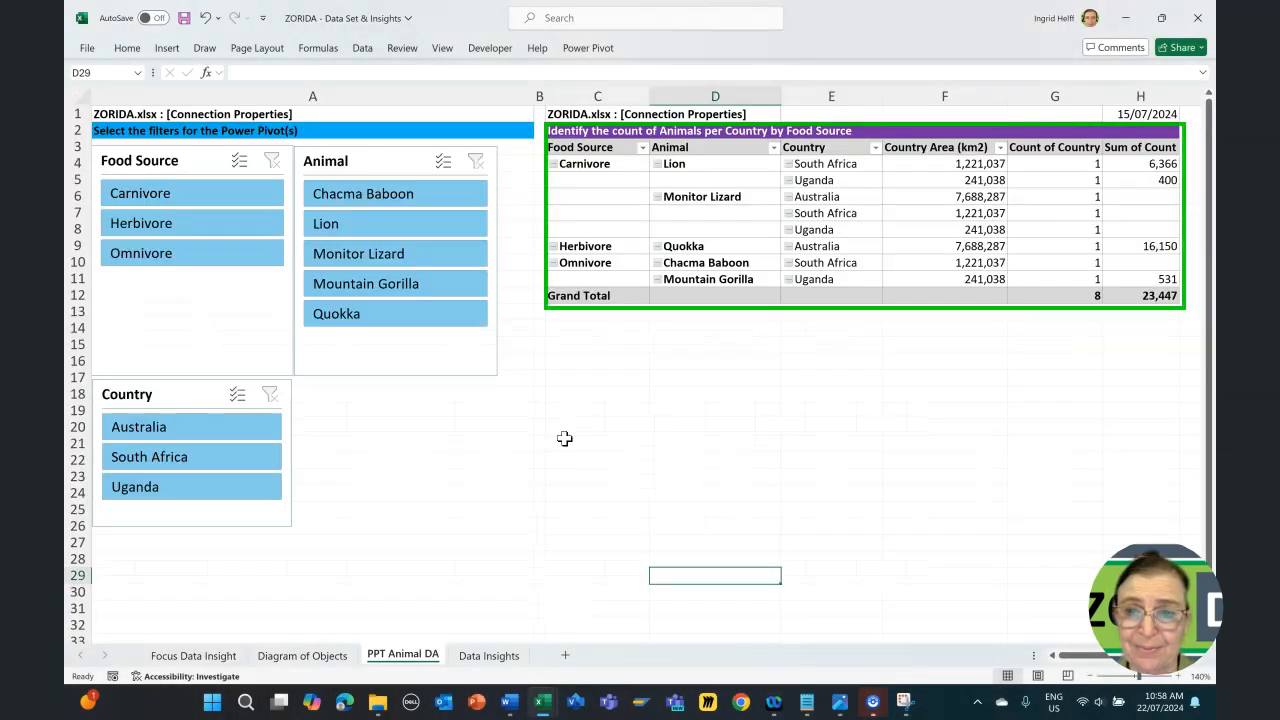
left_click(489, 655)
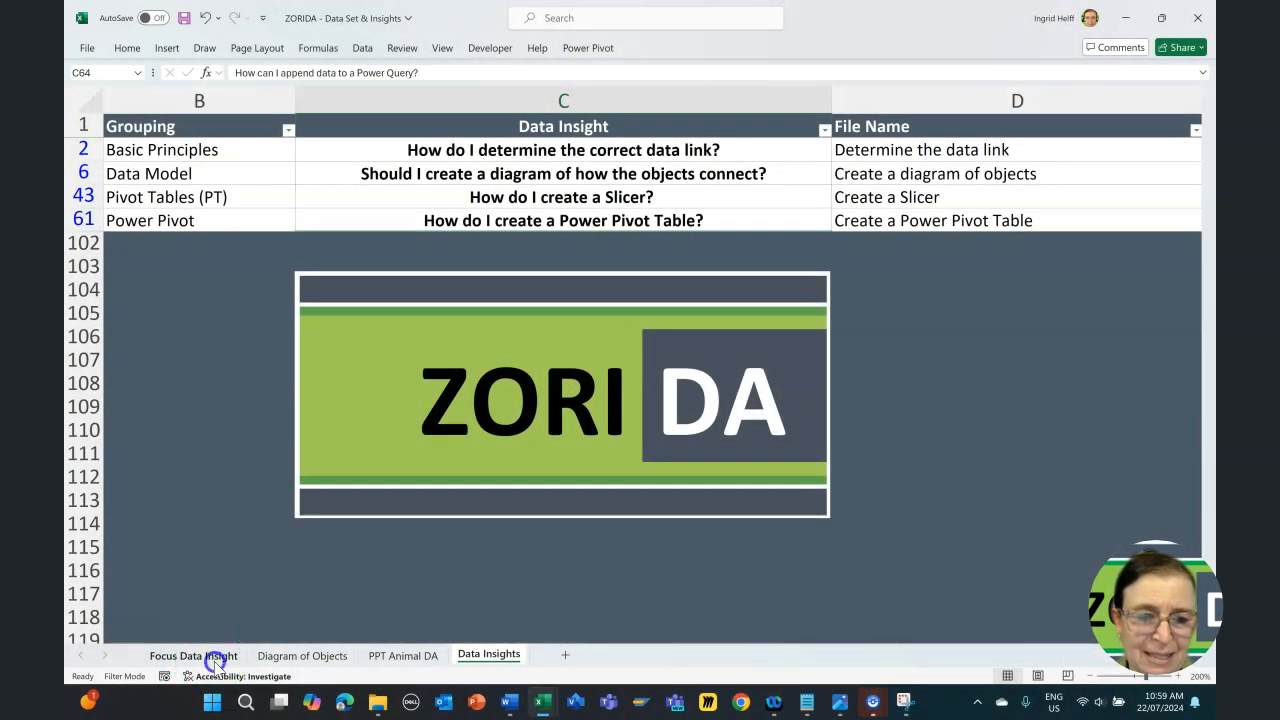
left_click(214, 662)
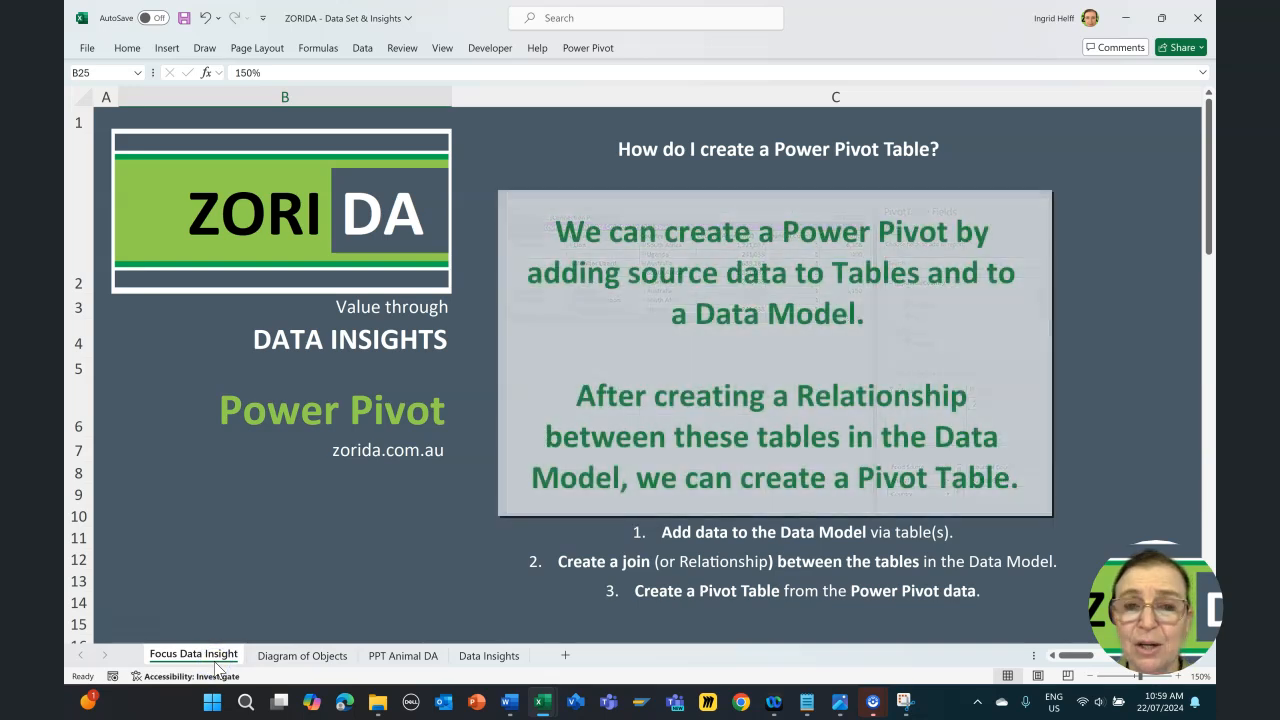